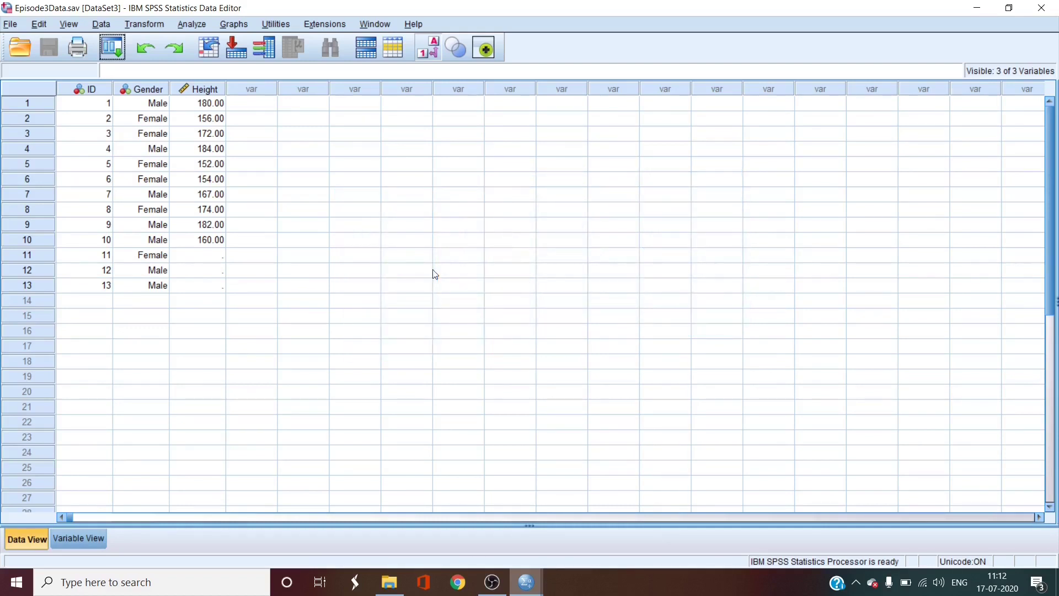
Start a Descriptives analysis with Height as the variable to describe.
click(204, 27)
mouse_move(220, 59)
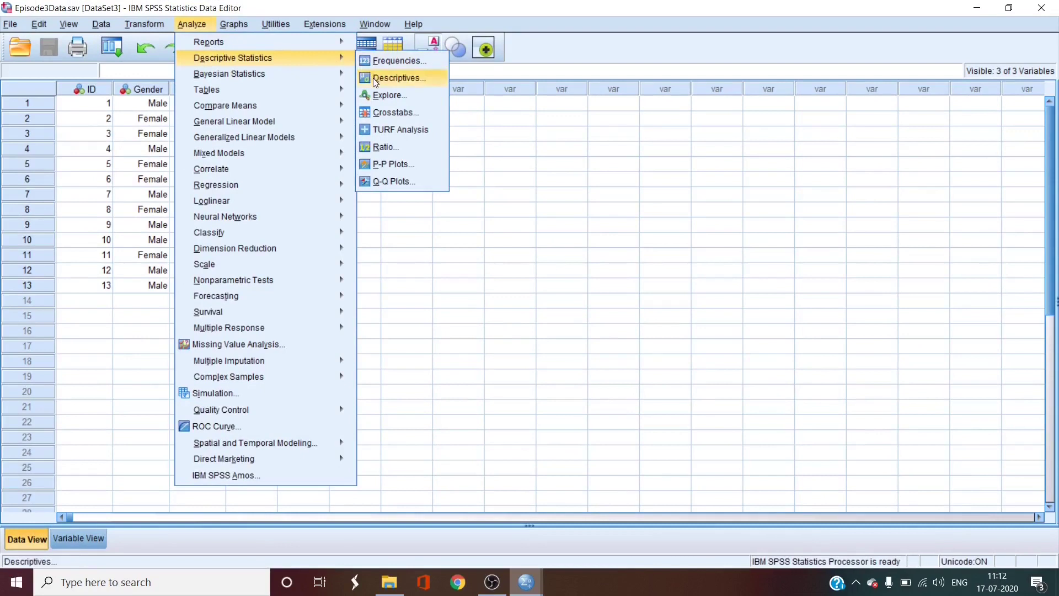
click(373, 80)
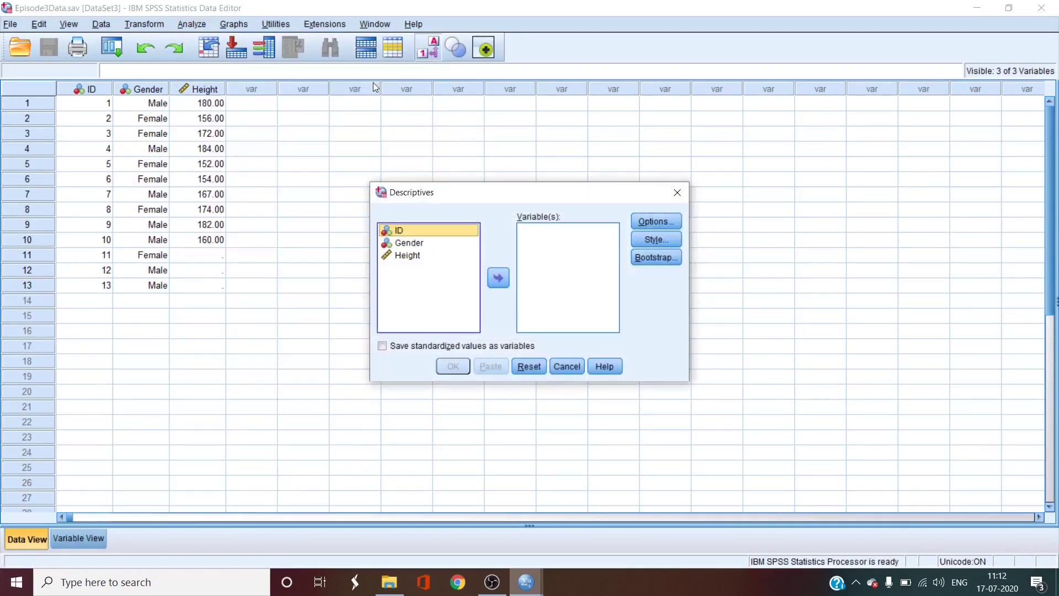
click(403, 257)
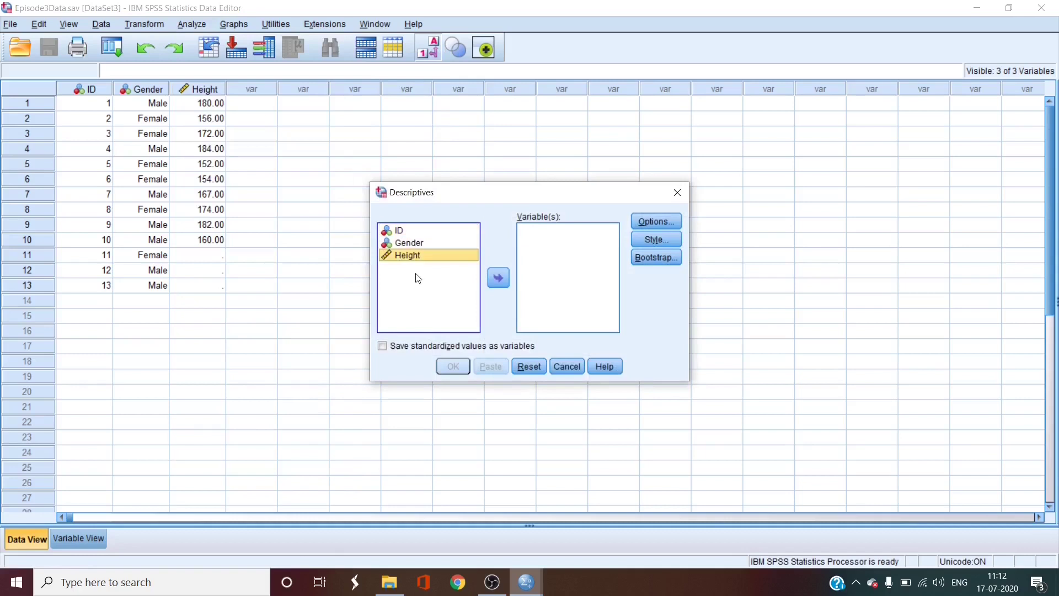
click(497, 280)
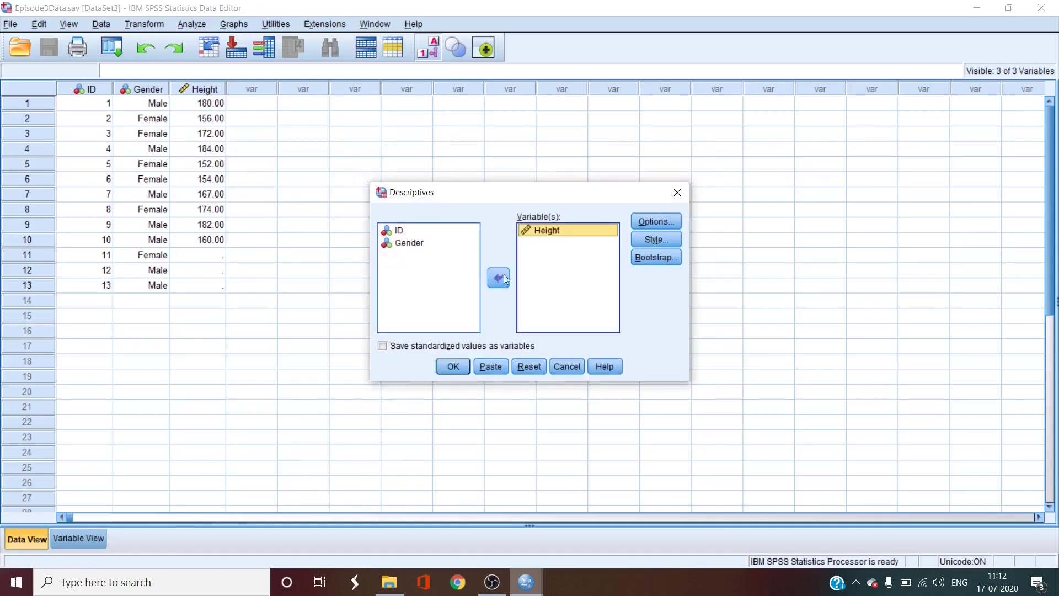
Add Range to the Descriptives statistics, keeping standard deviation, and run it for Height.
click(634, 222)
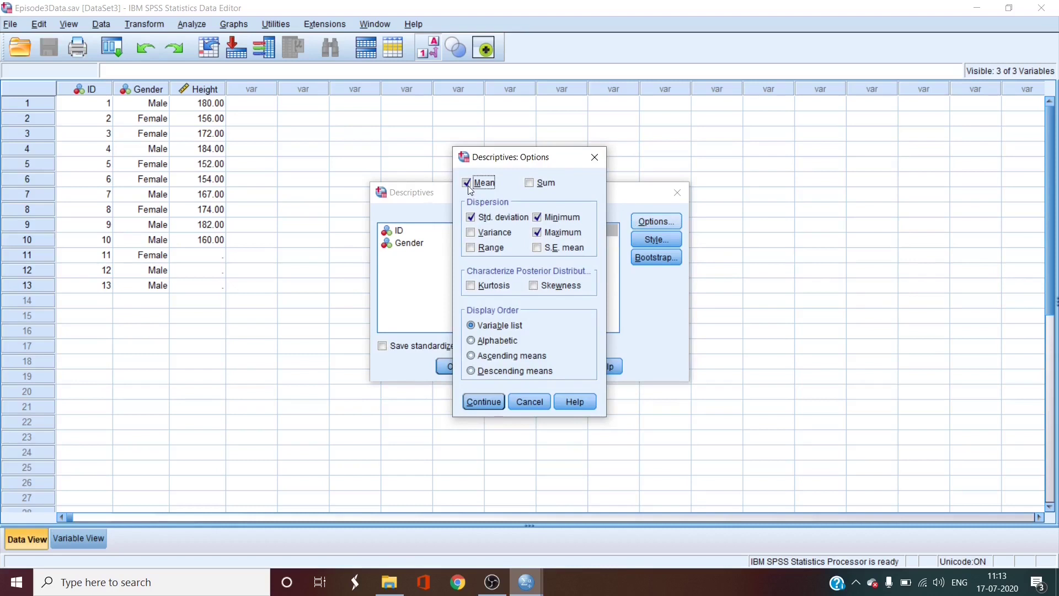
click(474, 220)
click(475, 219)
click(472, 248)
click(482, 401)
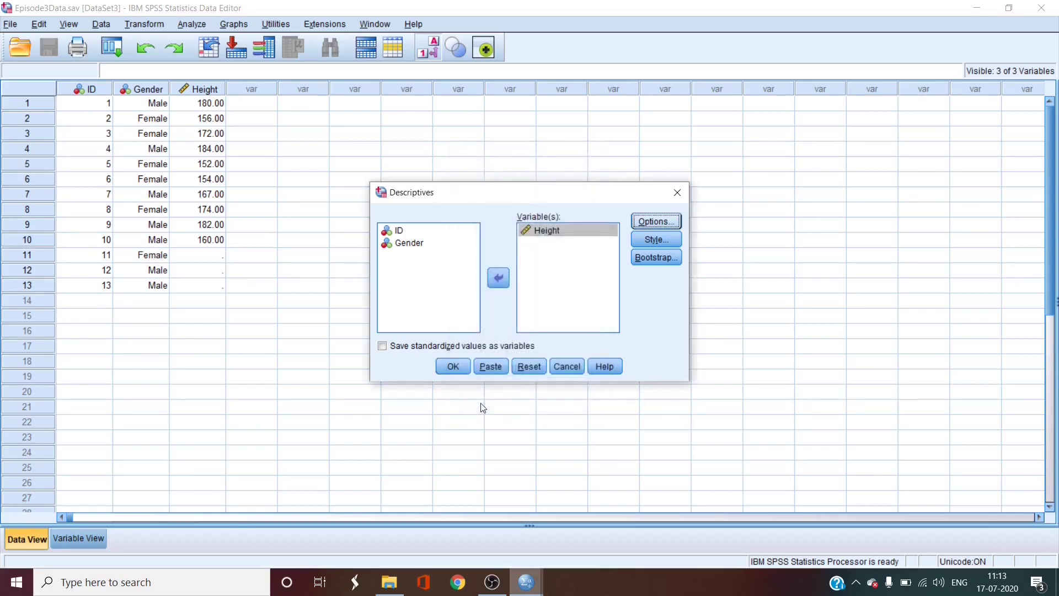
click(453, 368)
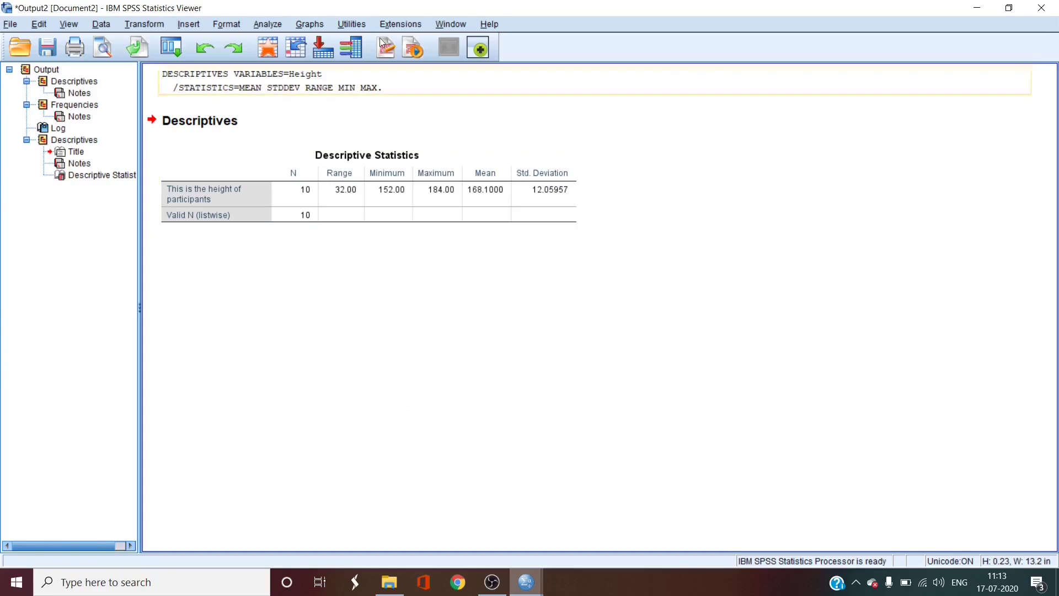
Set up a Frequencies analysis of Height with Display frequency tables unticked and the warning dismissed.
click(272, 27)
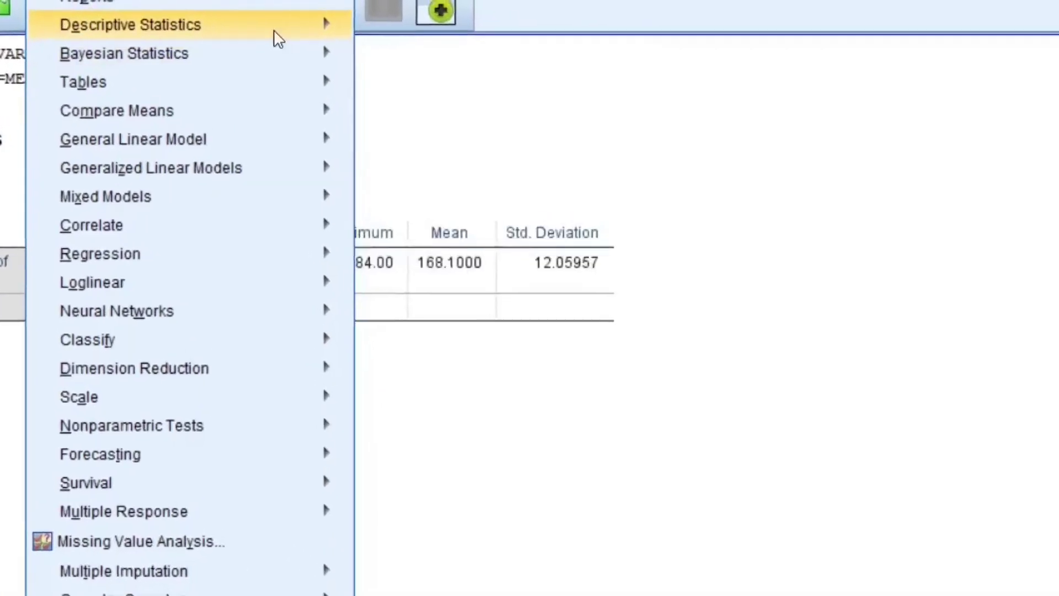
mouse_move(279, 37)
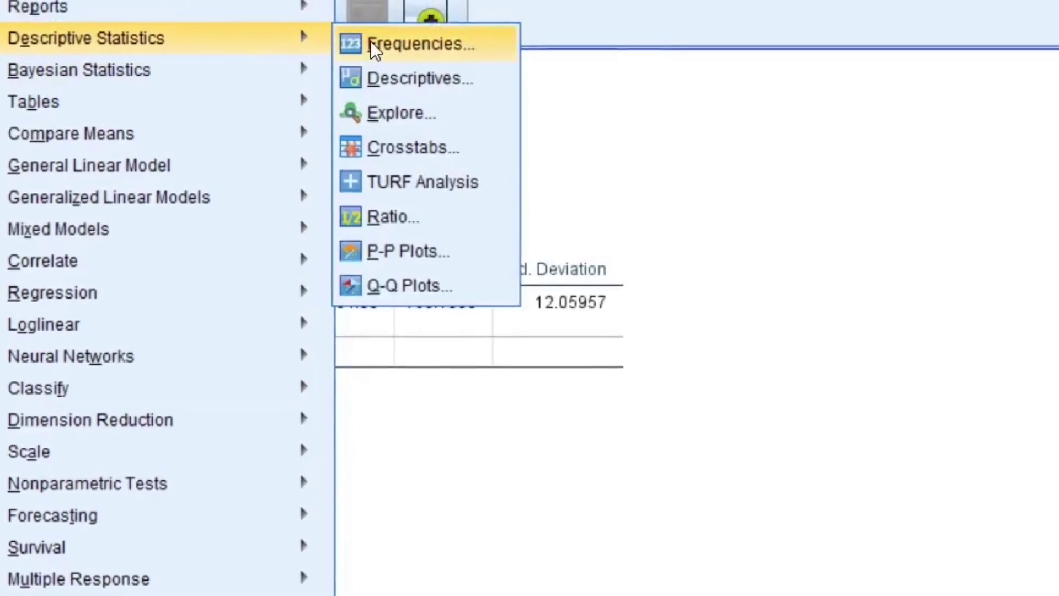
click(389, 31)
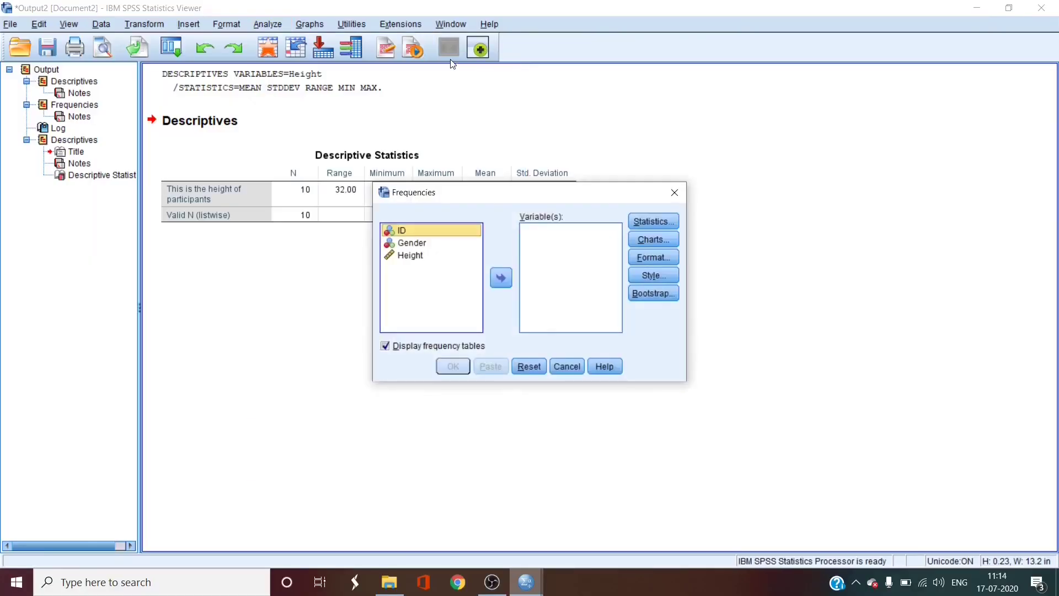
click(420, 257)
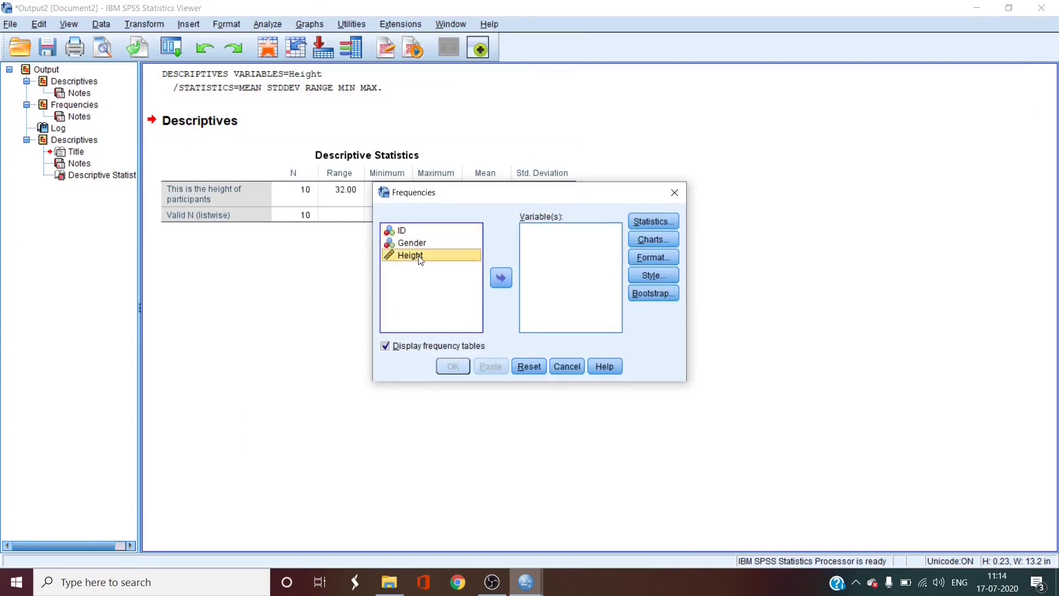
click(501, 279)
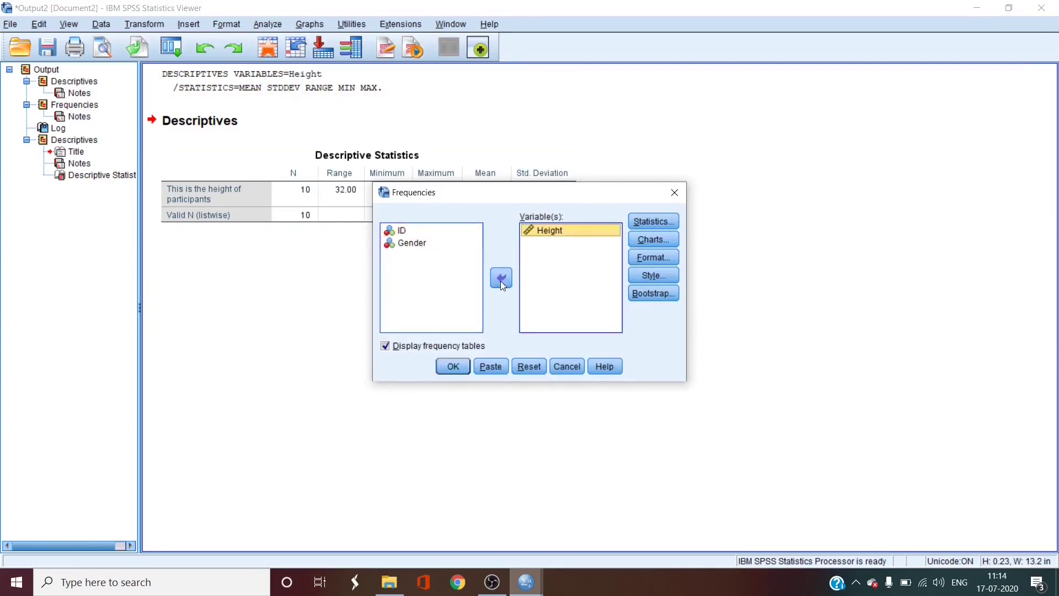
click(385, 346)
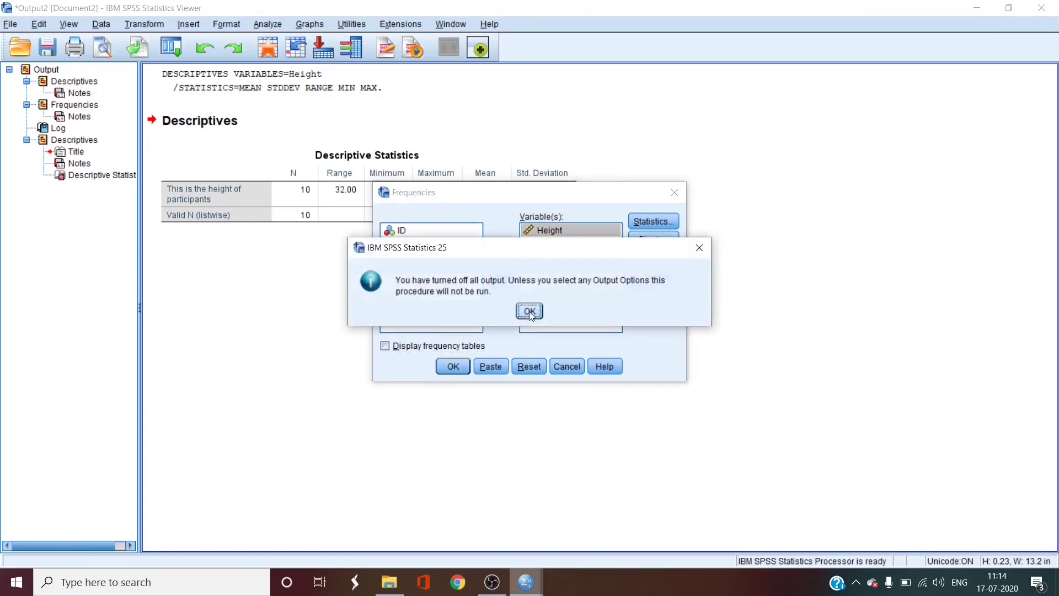
click(528, 311)
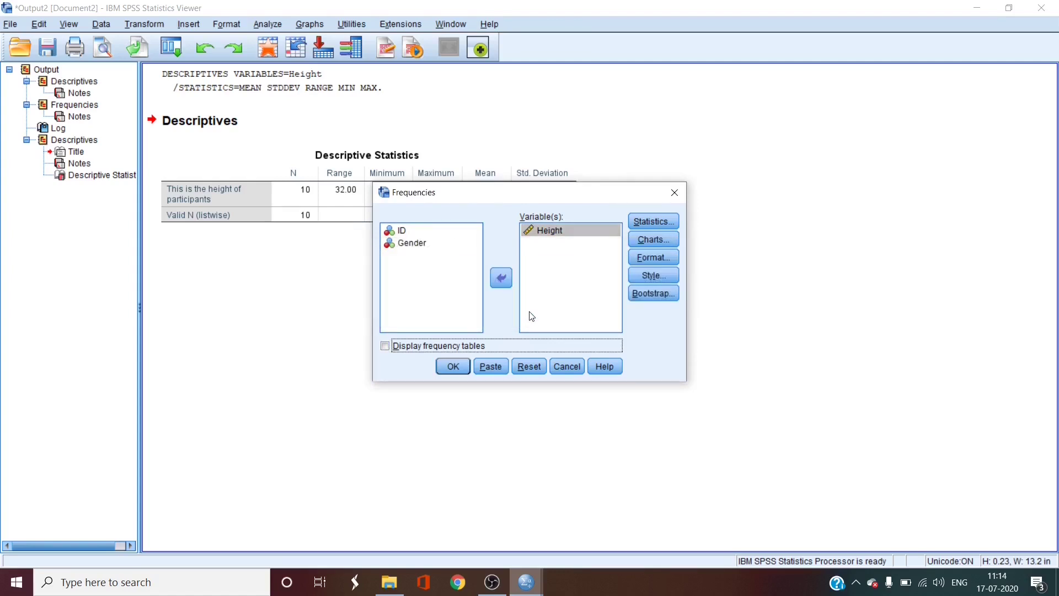
click(657, 223)
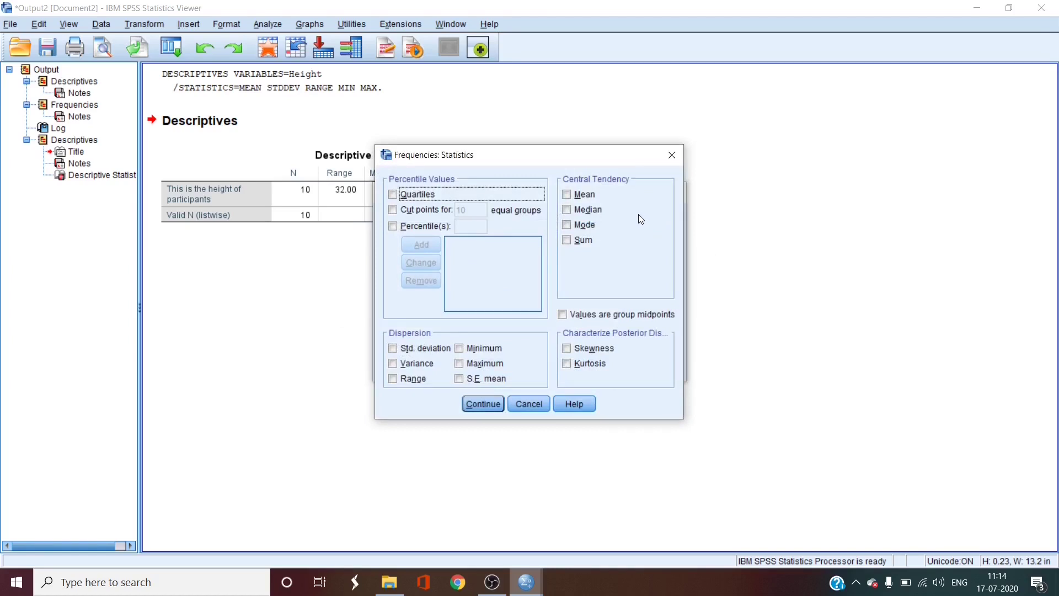
Tick mean, median, mode, quartiles, standard deviation, range, minimum and maximum, then confirm.
click(566, 195)
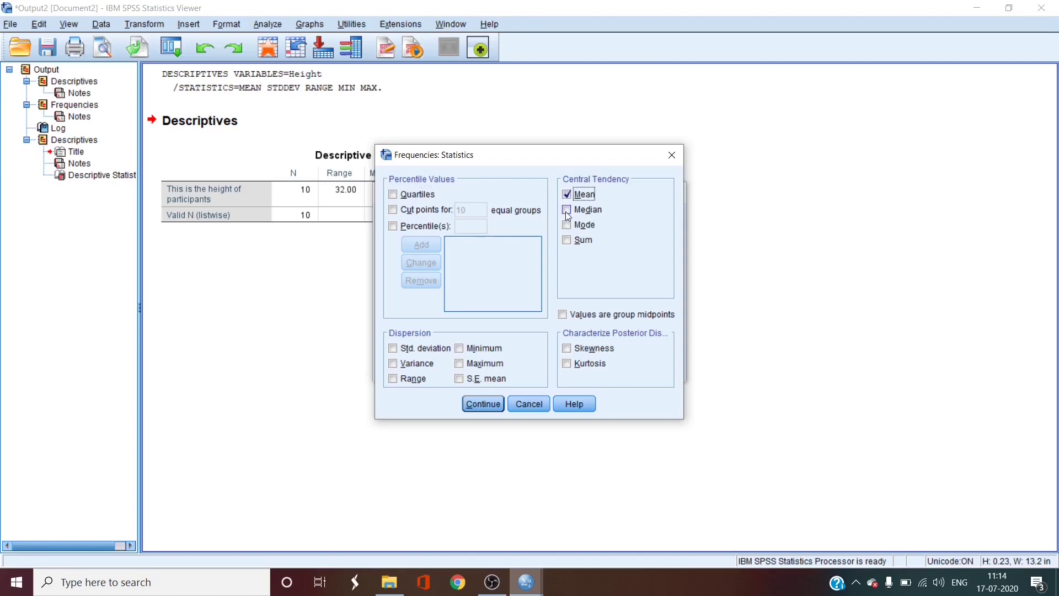
click(566, 210)
click(567, 225)
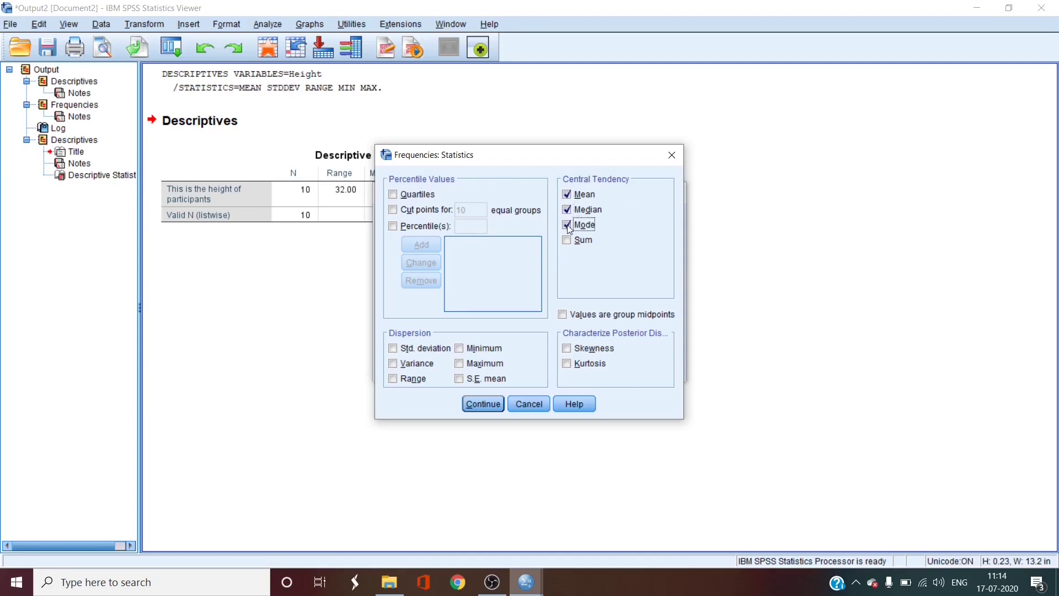
click(392, 194)
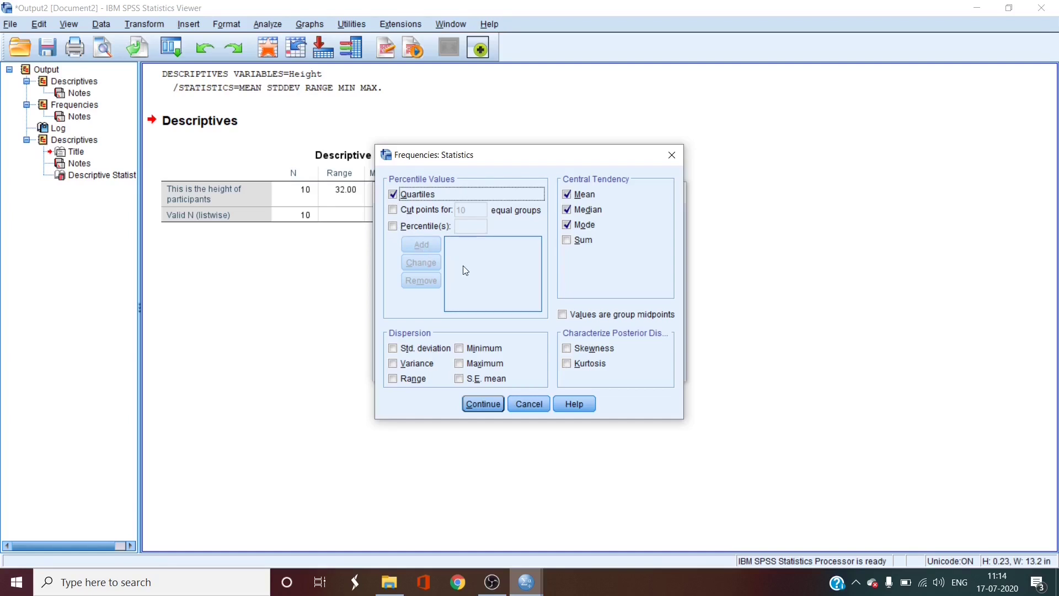
click(392, 349)
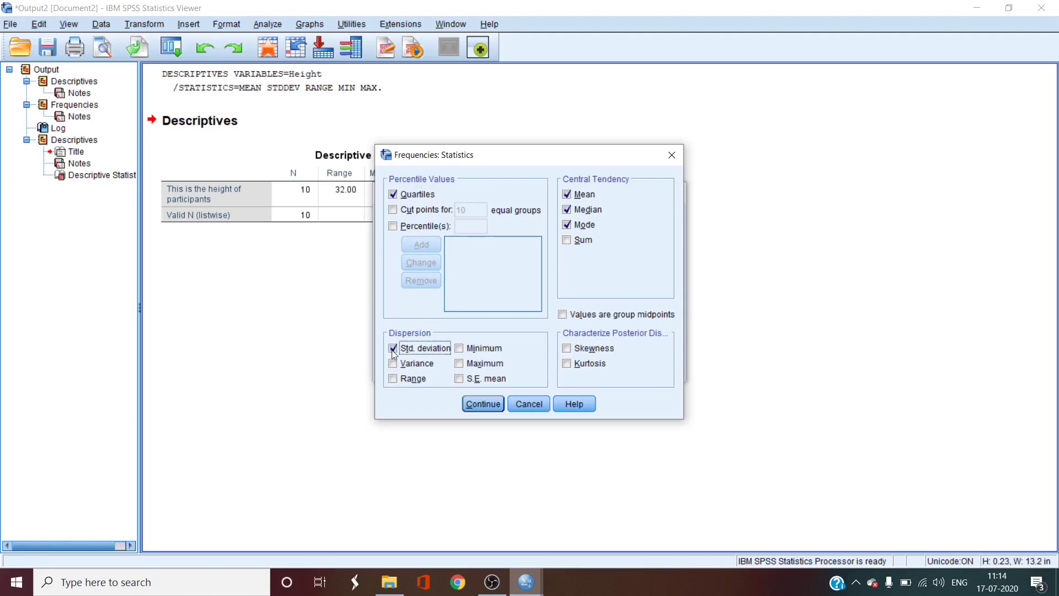
click(392, 381)
click(459, 348)
click(459, 363)
click(472, 404)
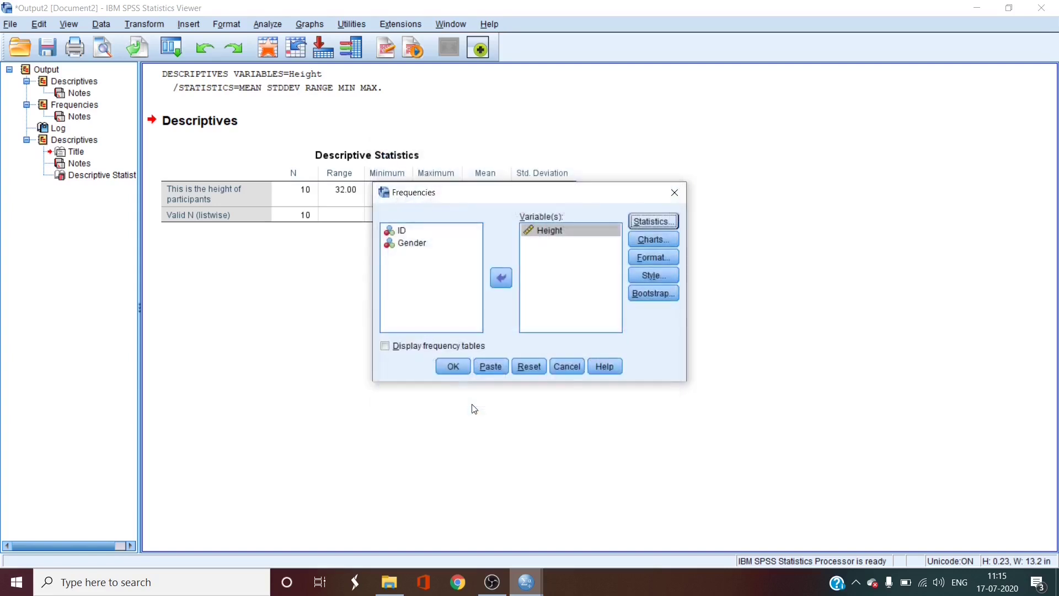
click(451, 366)
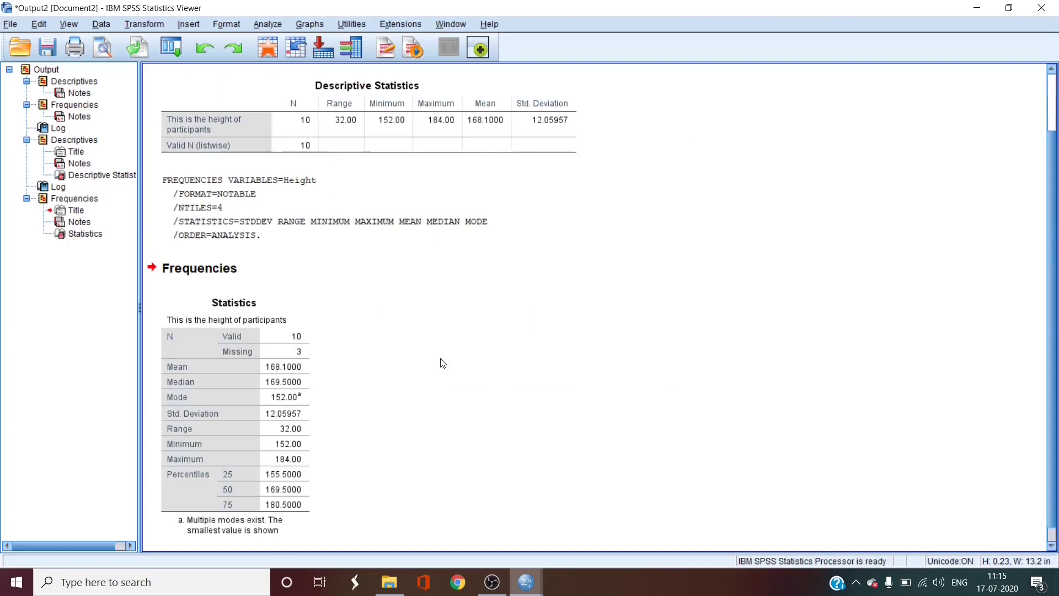
click(232, 305)
click(363, 407)
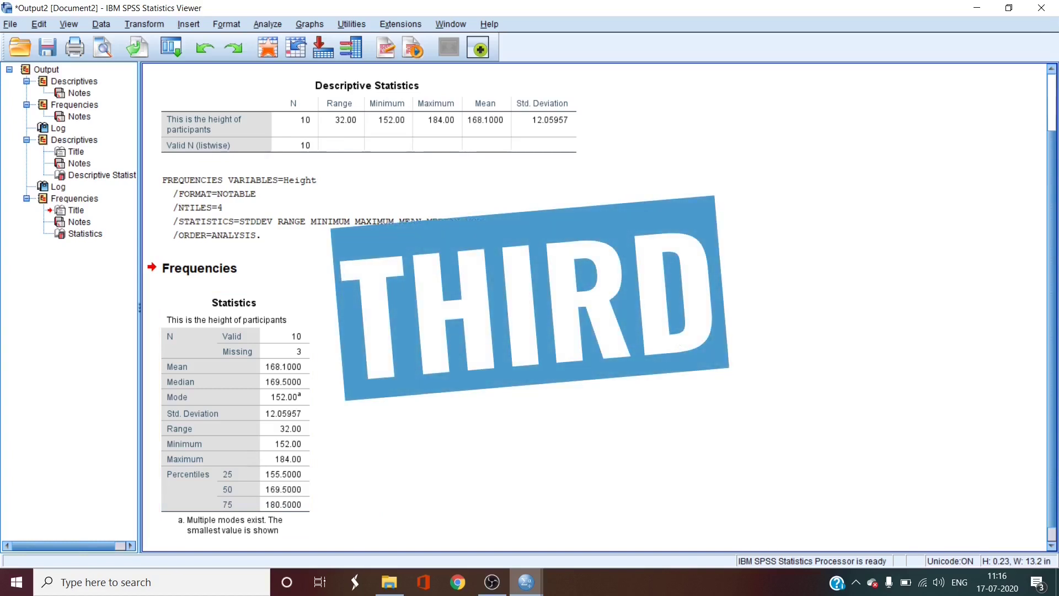
Start an Explore analysis, putting Height in the Dependent List and Gender in the Factor List.
click(273, 26)
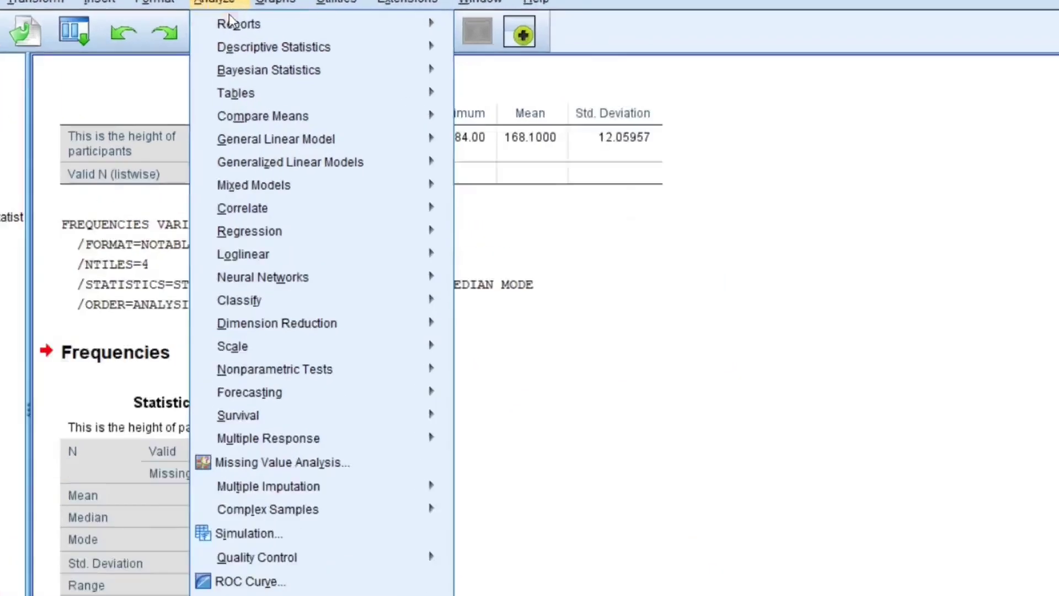
mouse_move(289, 60)
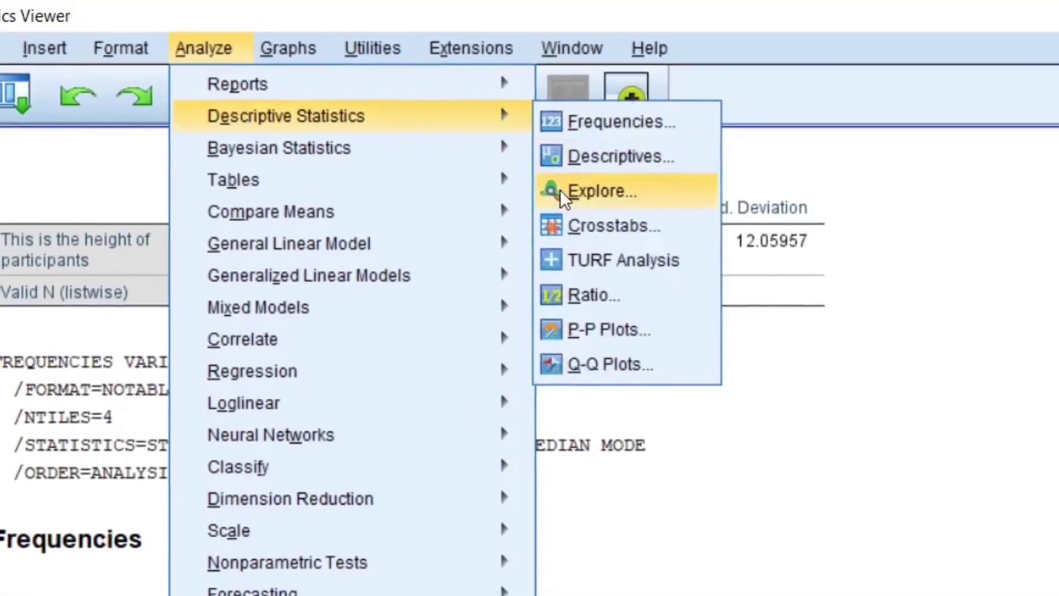
click(560, 189)
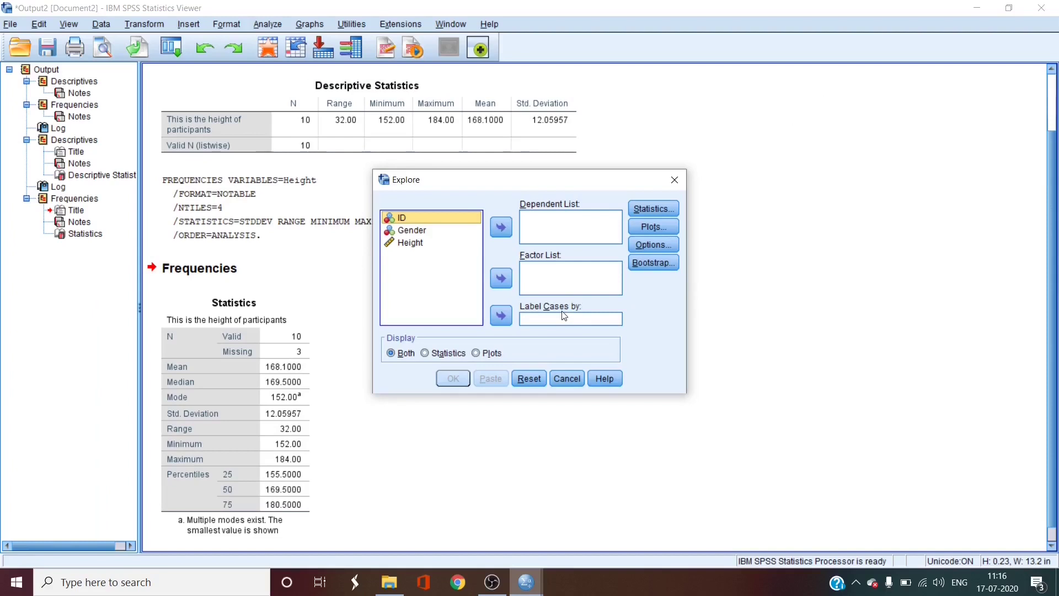
click(402, 244)
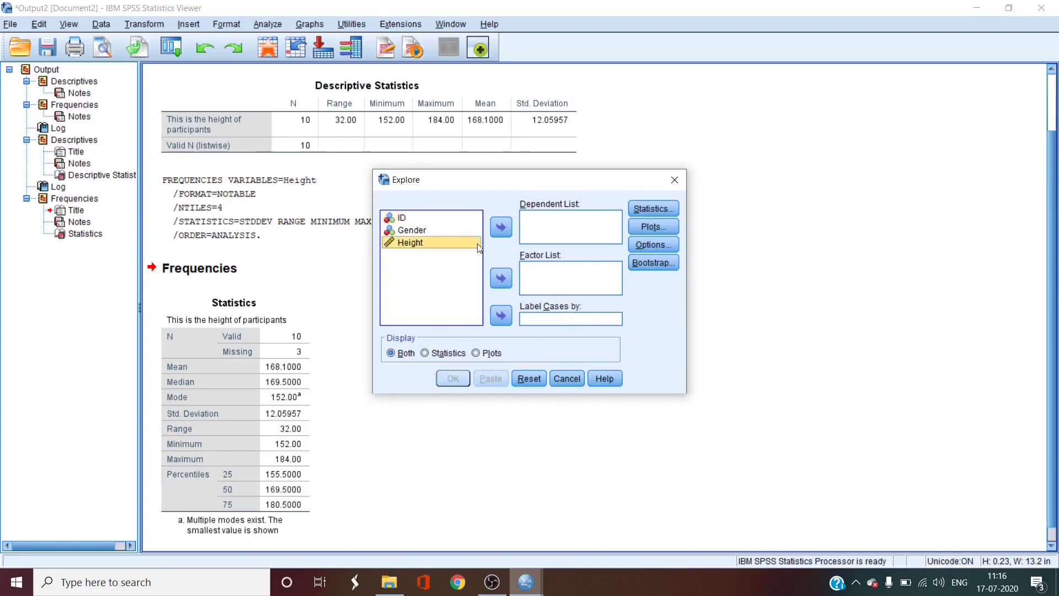
click(496, 228)
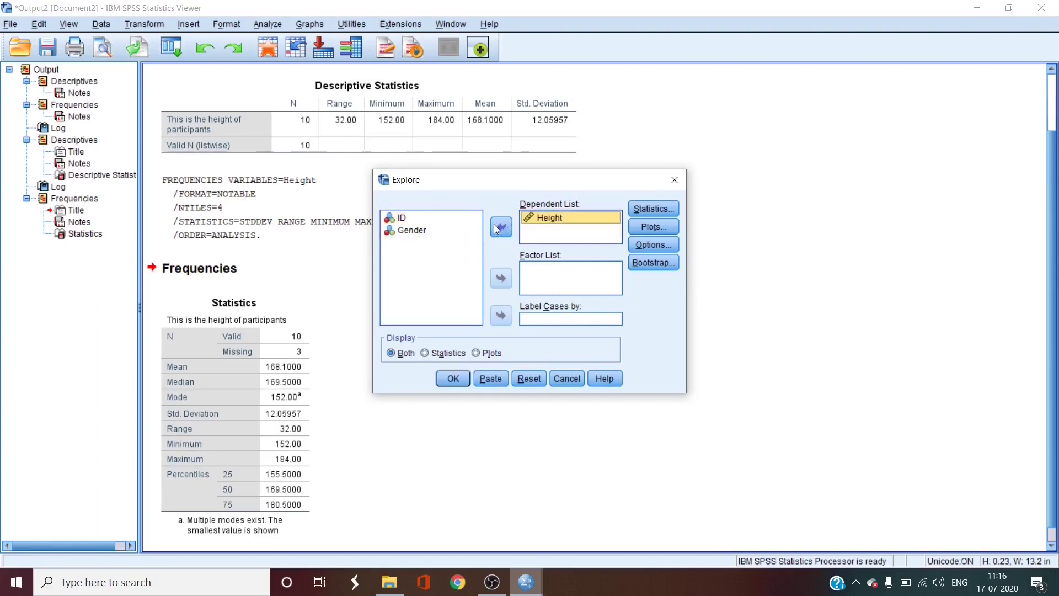
click(414, 231)
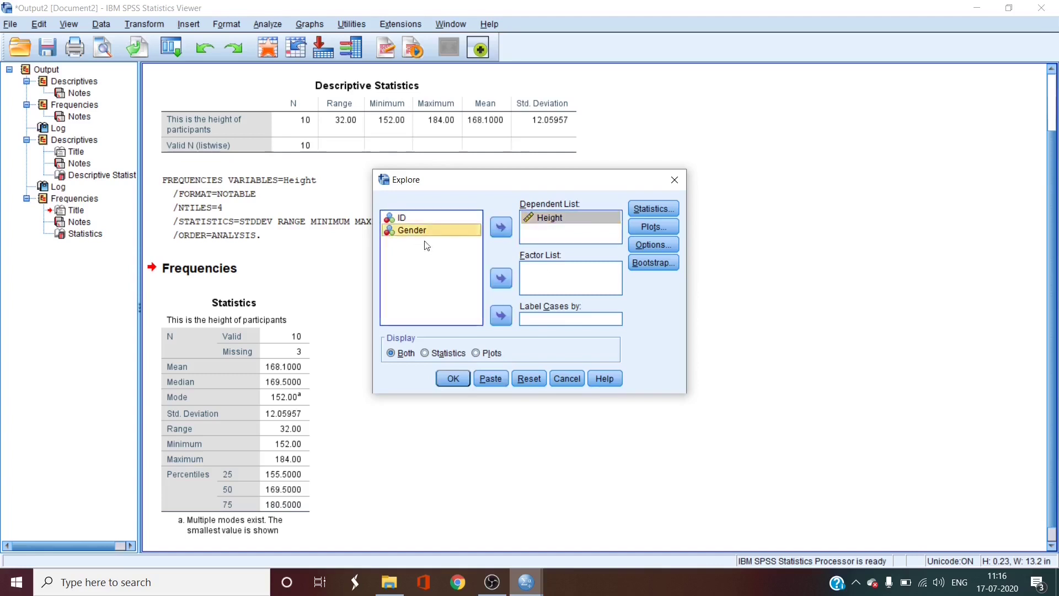
click(500, 280)
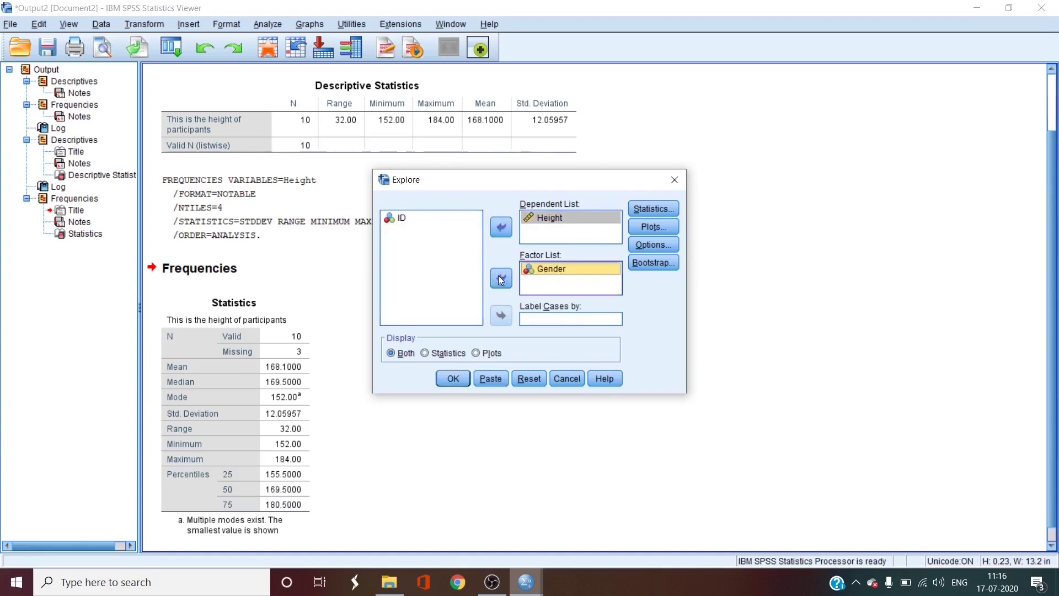
In Explore statistics, keep Descriptives and add Percentiles and Outliers.
click(652, 209)
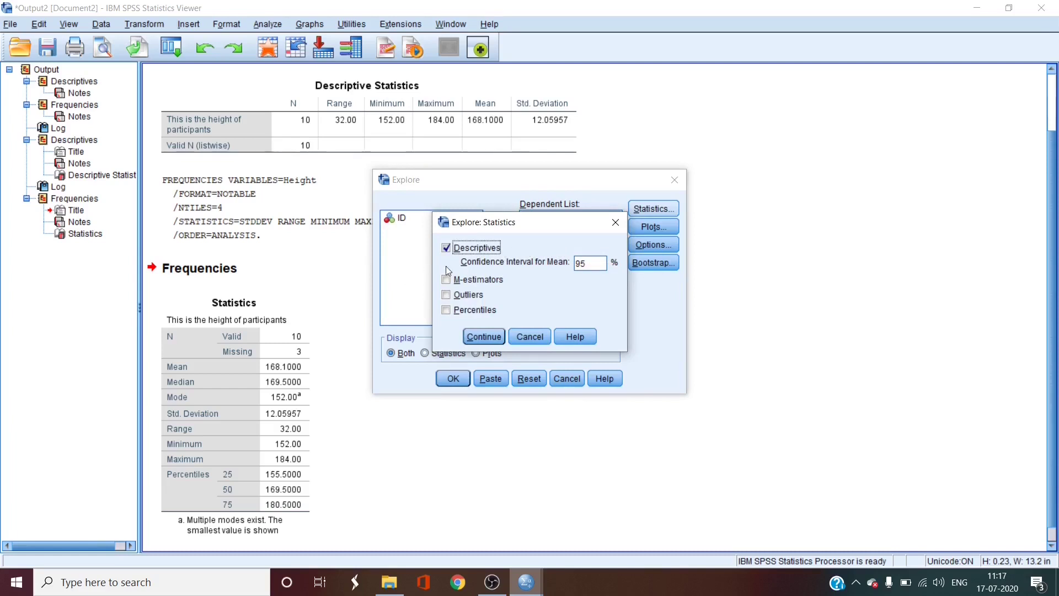
click(446, 248)
click(447, 249)
click(447, 310)
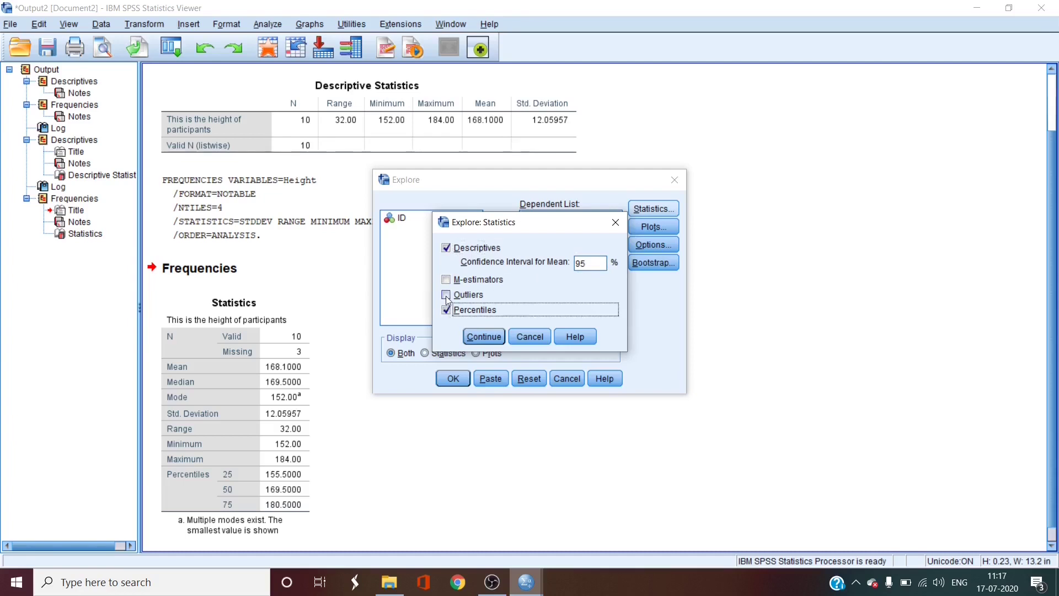
click(447, 296)
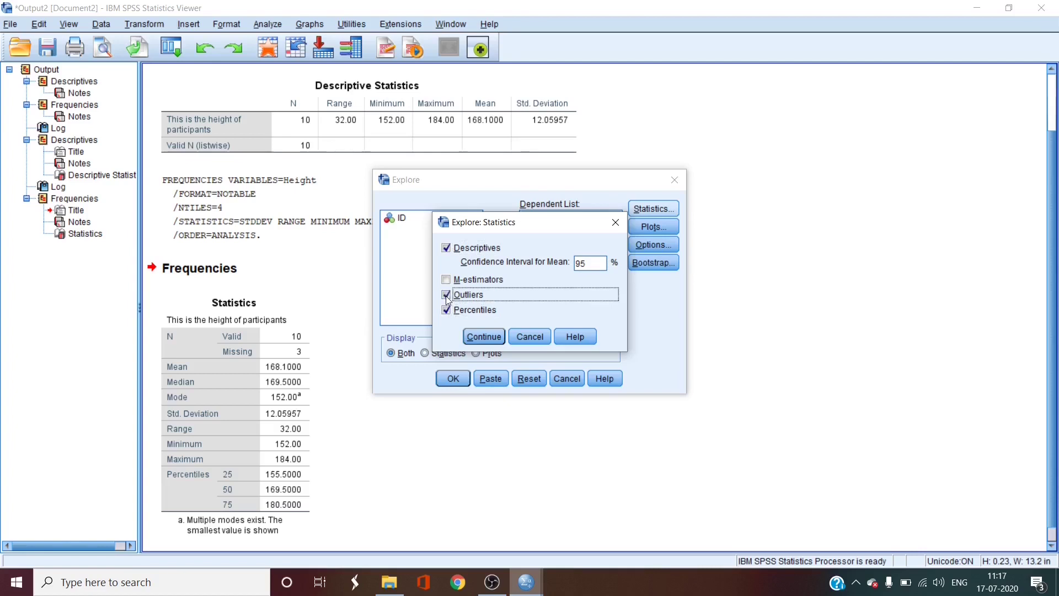
click(481, 337)
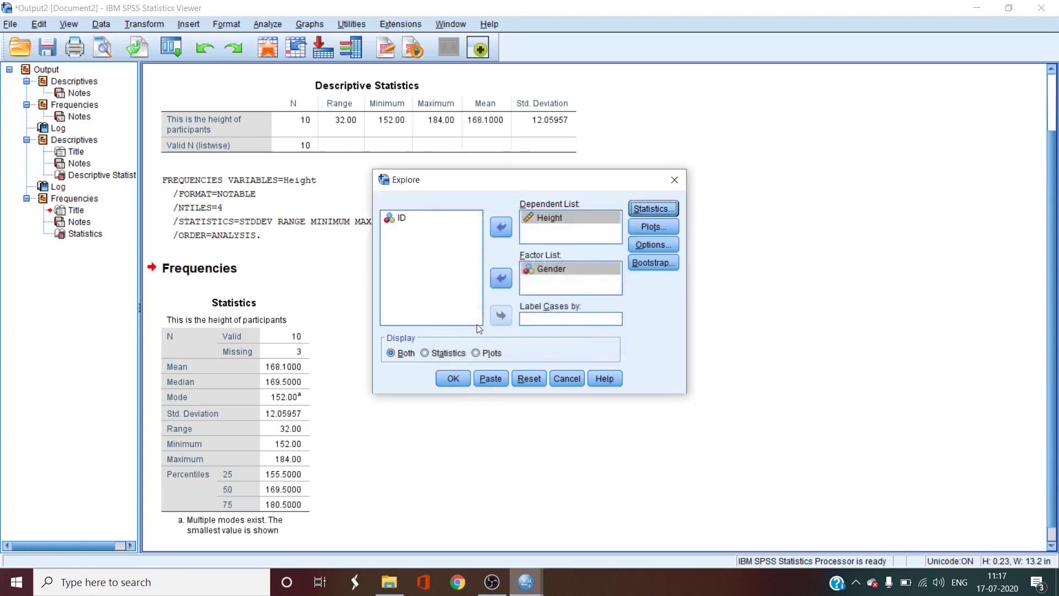
Turn off the stem-and-leaf plot and run the Explore analysis of Height by Gender.
click(642, 226)
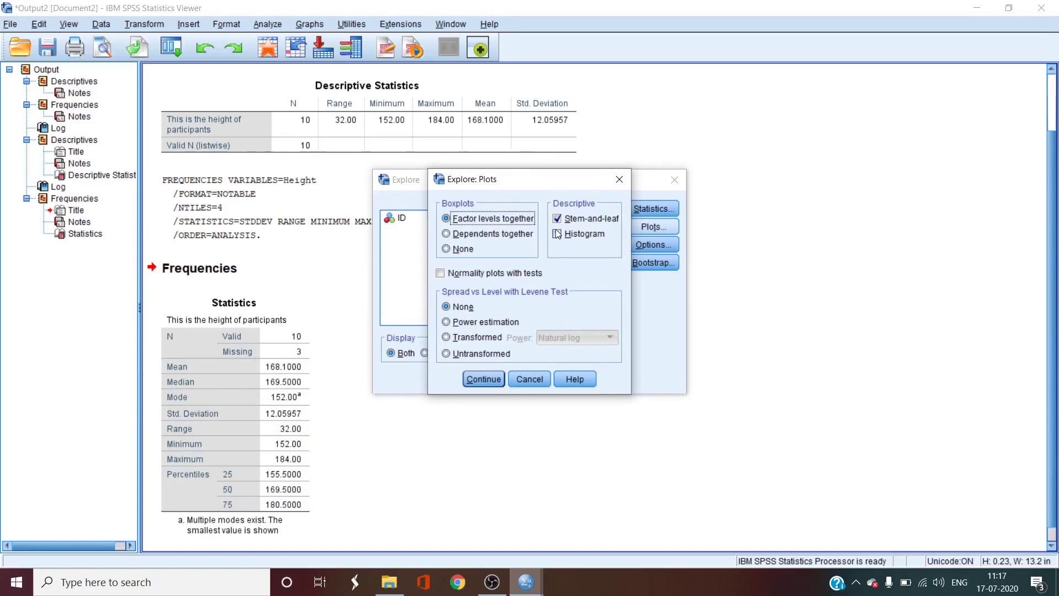
click(557, 224)
click(478, 380)
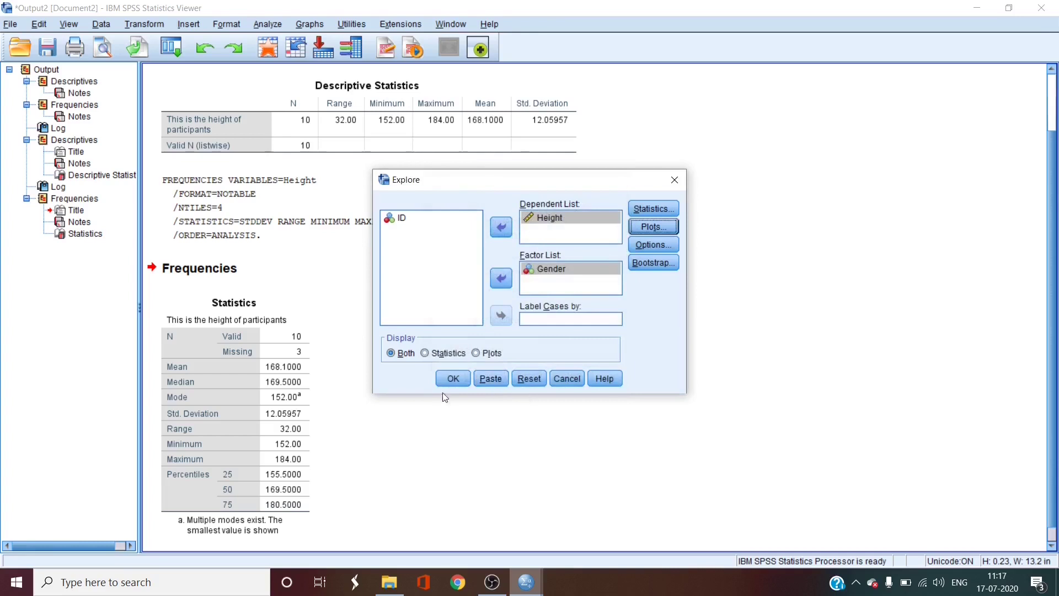
click(452, 380)
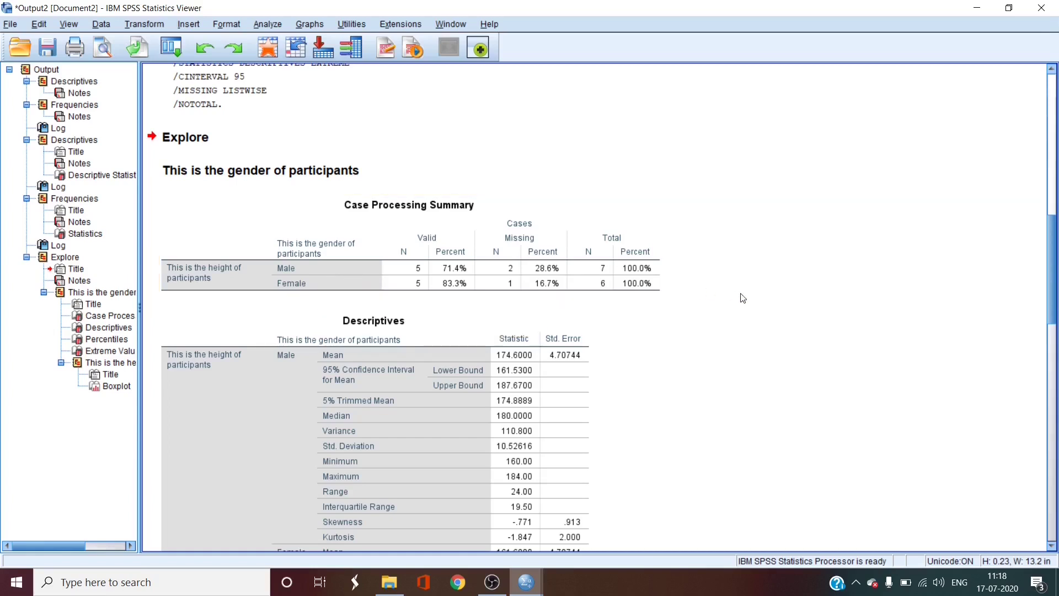
scroll(743, 298, down, 3)
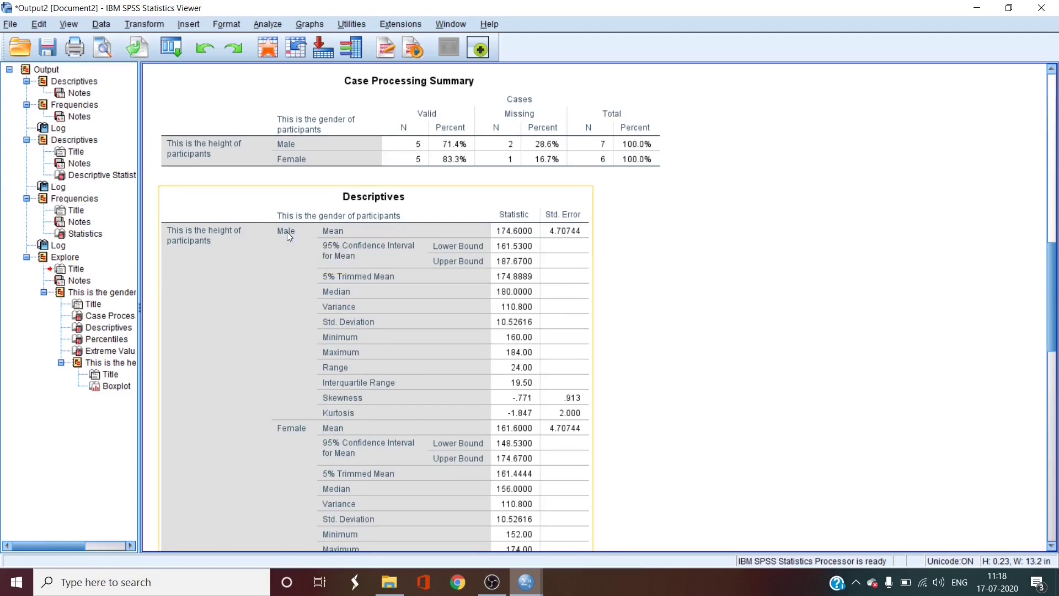
scroll(287, 231, down, 3)
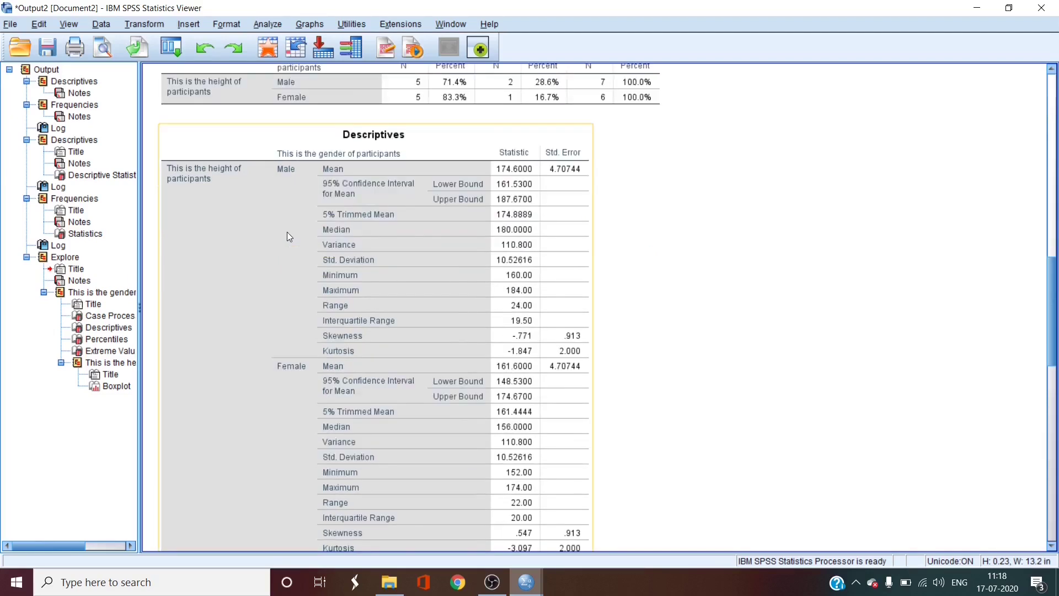
scroll(287, 232, down, 3)
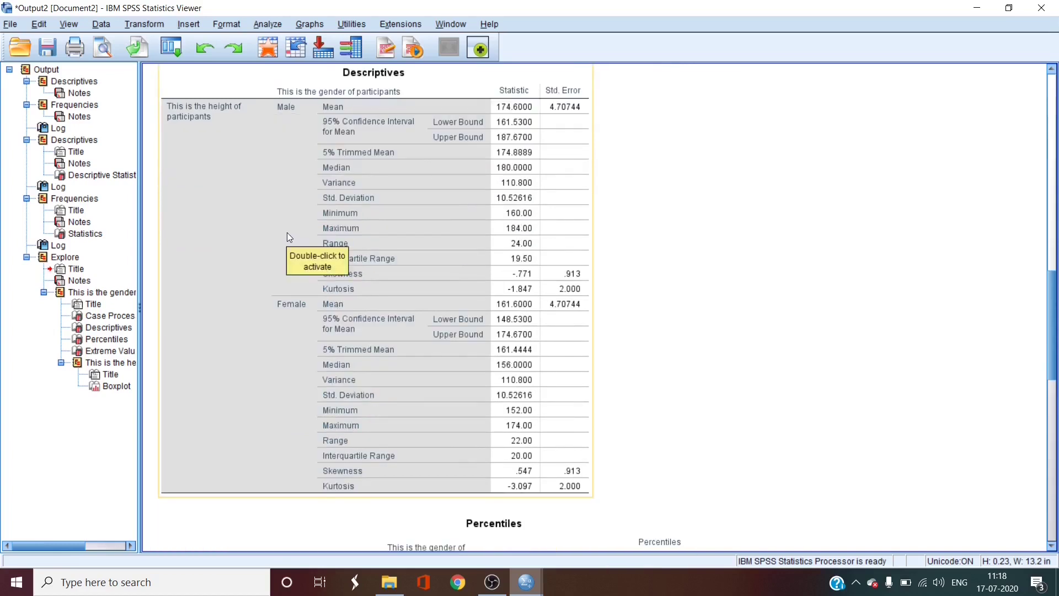
scroll(286, 238, down, 3)
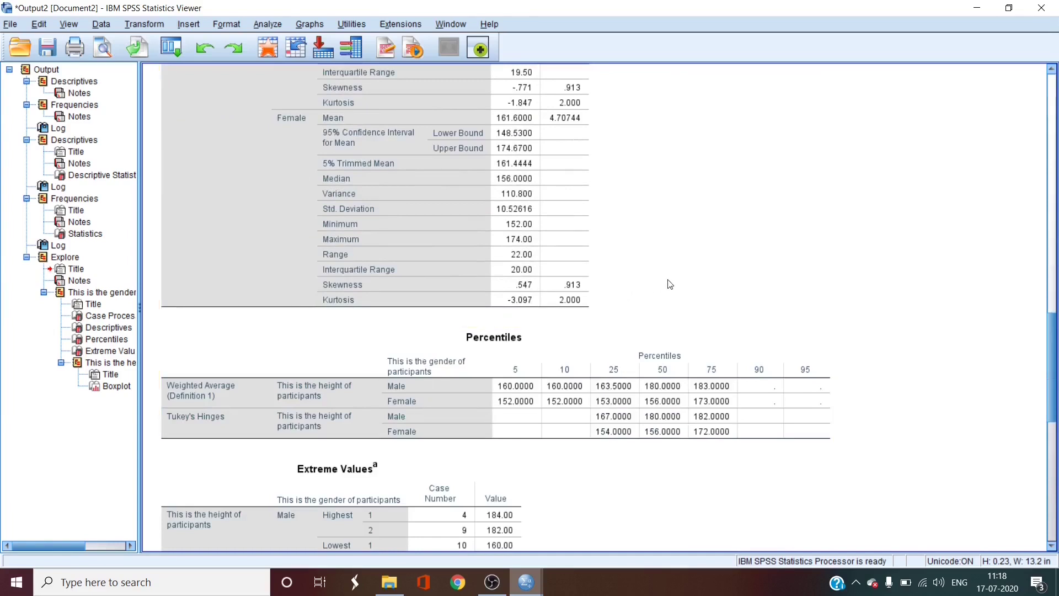
scroll(607, 375, down, 2)
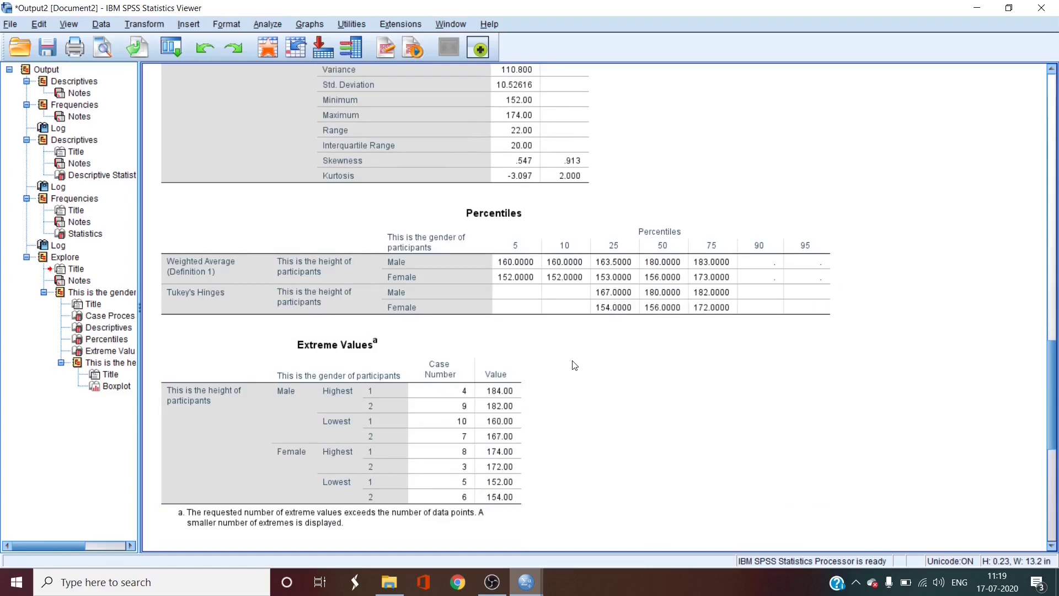
scroll(575, 366, down, 2)
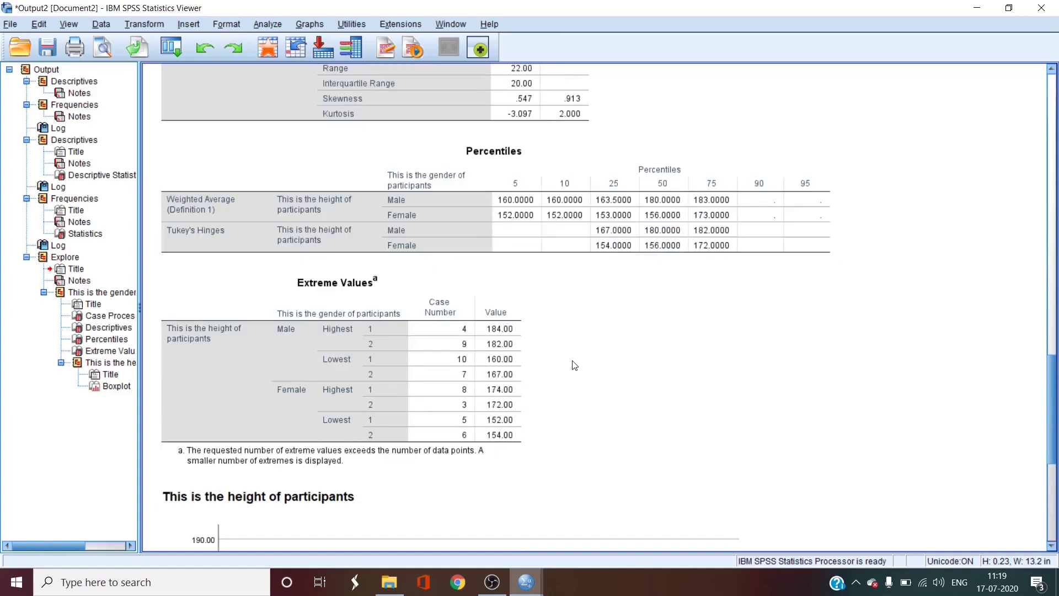
scroll(575, 365, down, 6)
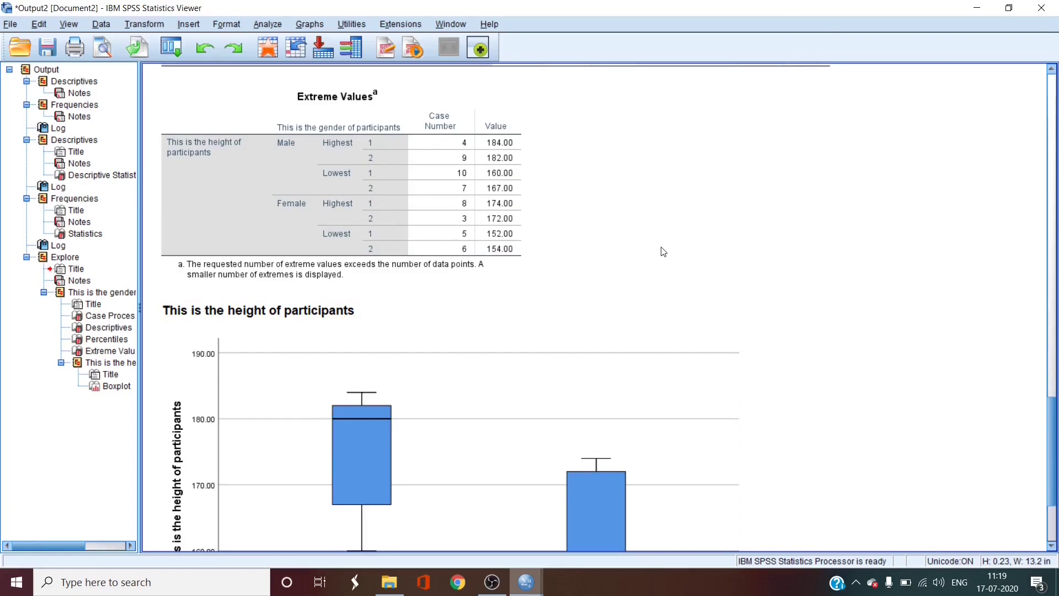
scroll(663, 252, down, 2)
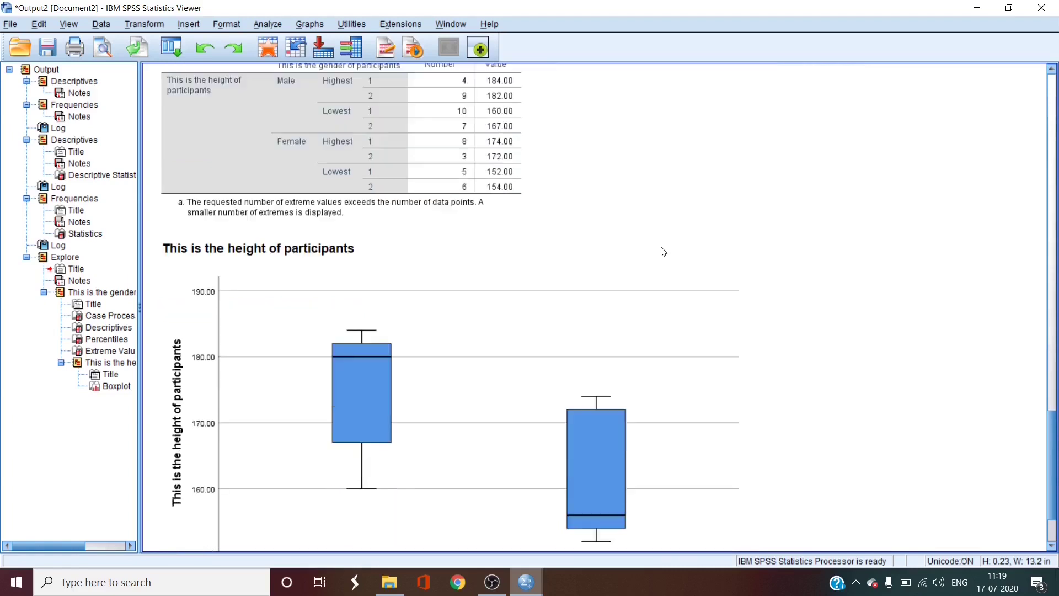
scroll(664, 252, down, 3)
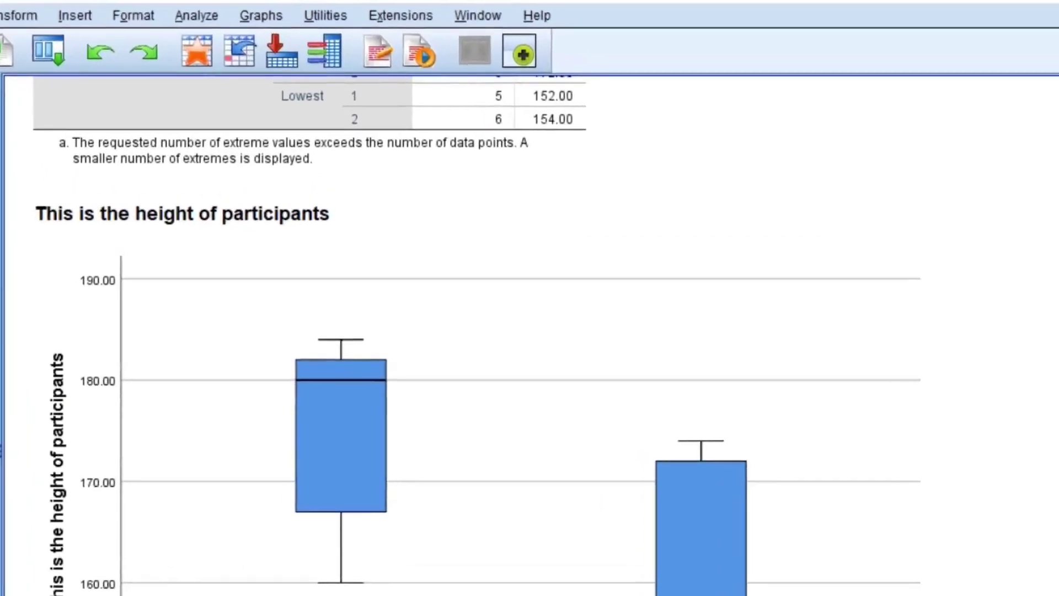
click(172, 44)
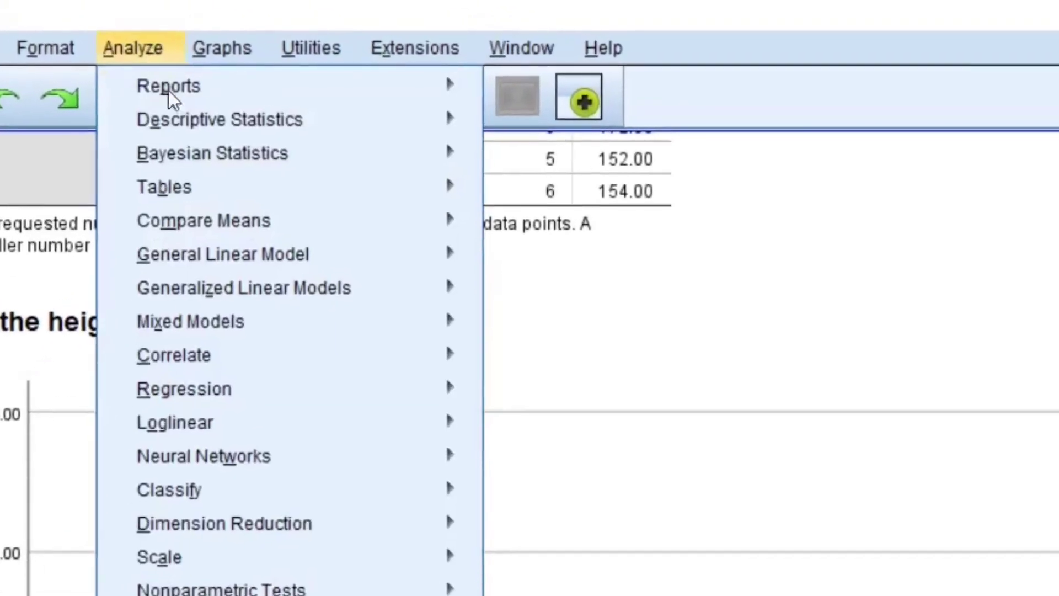
mouse_move(200, 110)
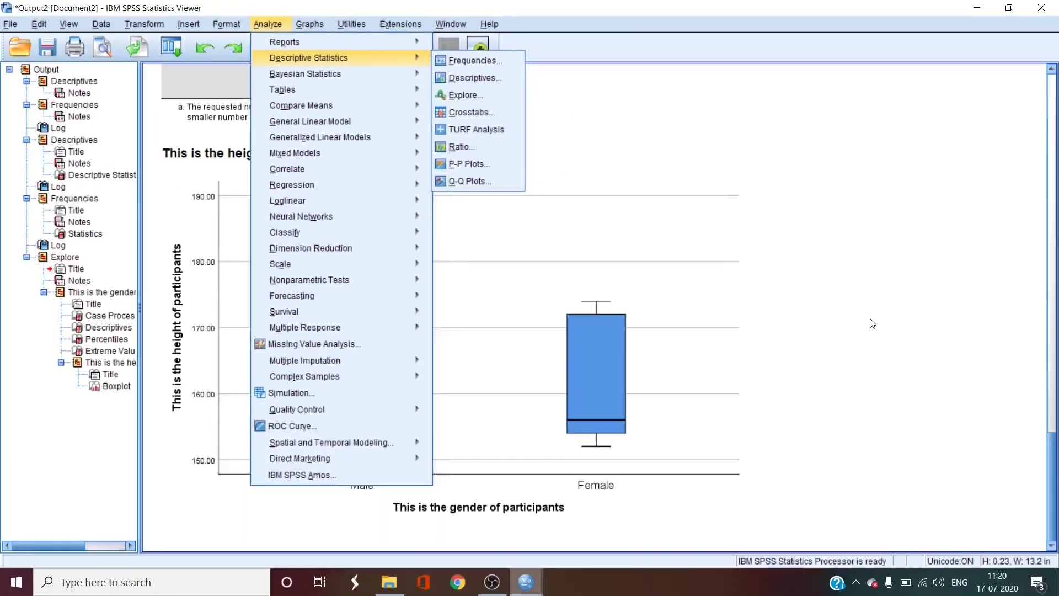
click(871, 324)
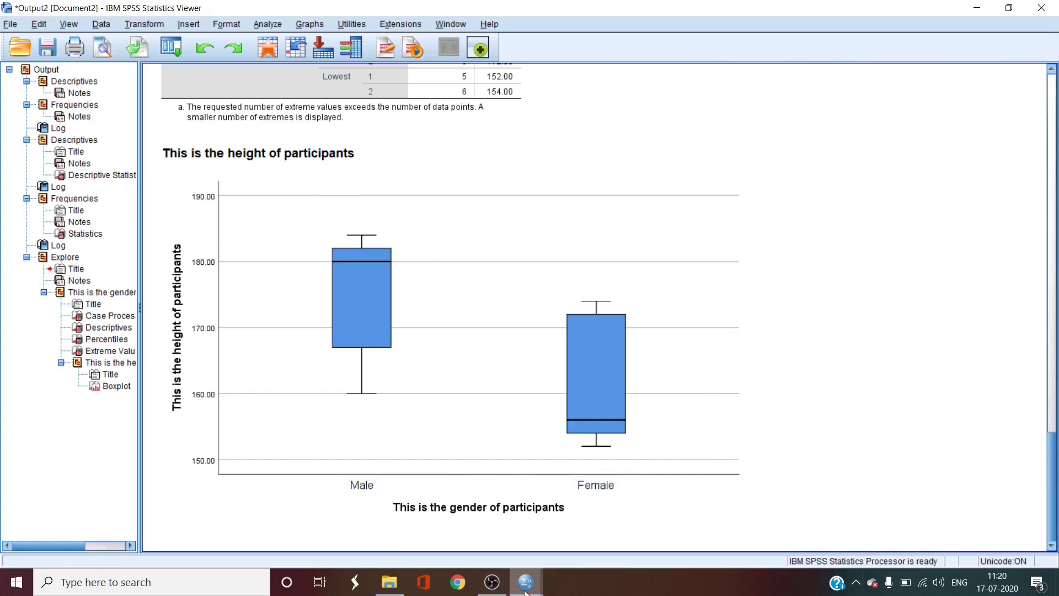
From the Episode3Data editor, rerun Descriptives of Height with standardized values saved as variables.
mouse_move(525, 590)
click(602, 513)
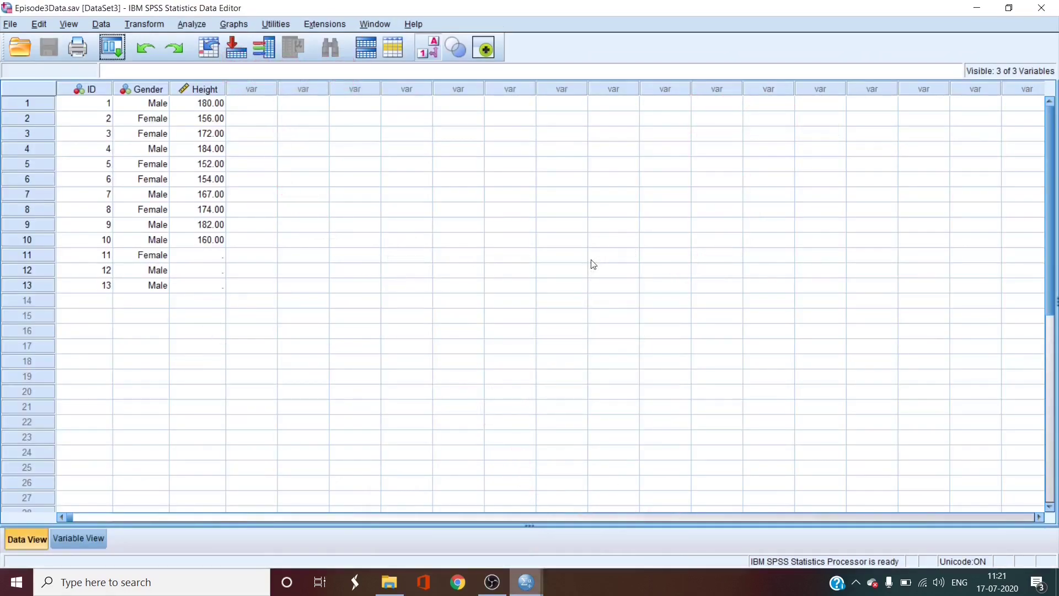
click(180, 25)
mouse_move(208, 57)
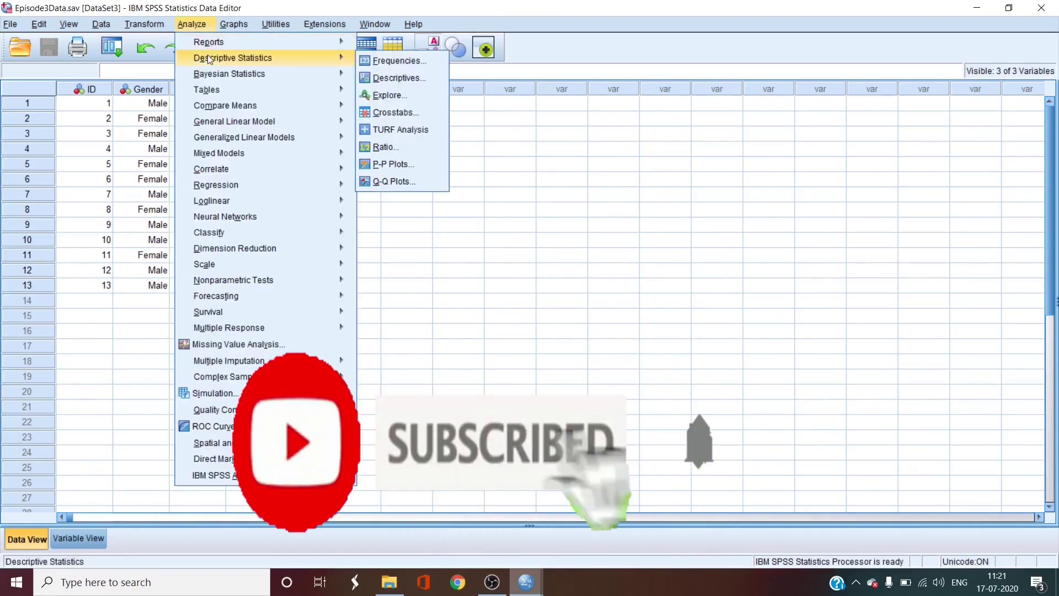
click(403, 77)
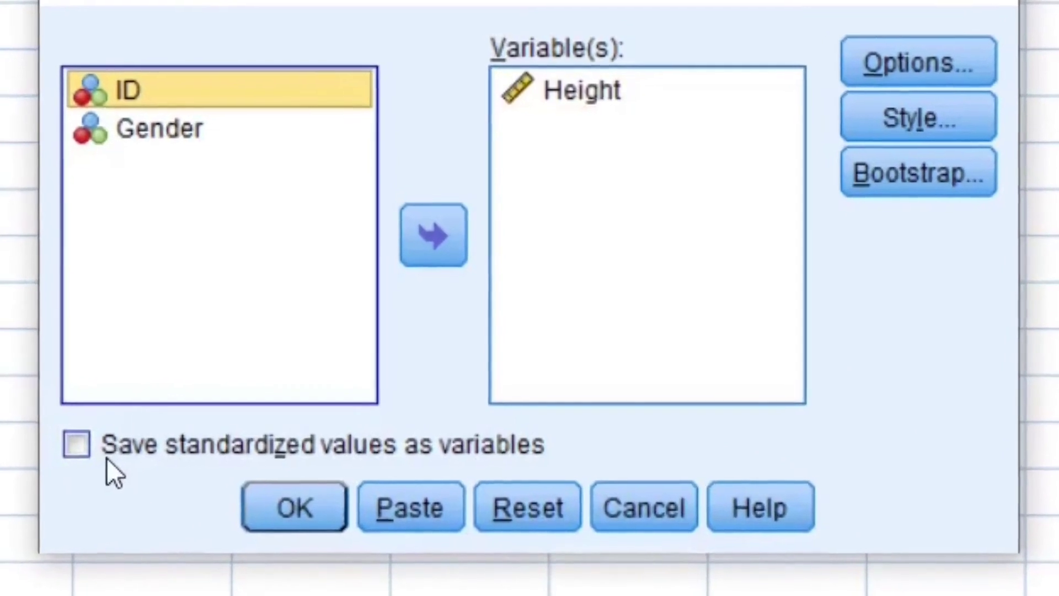
click(82, 450)
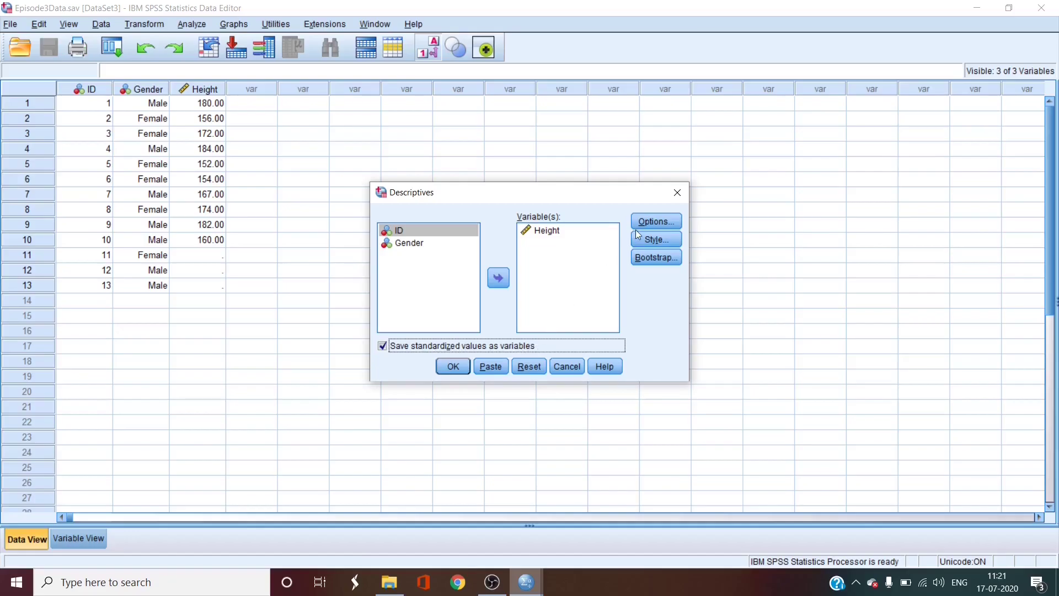
click(452, 368)
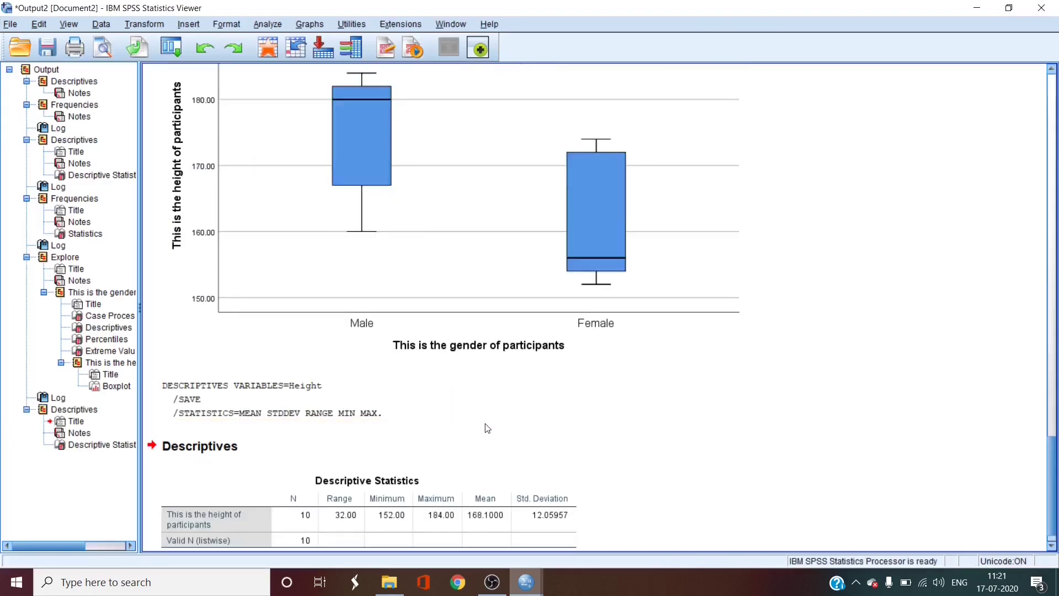
Switch back to the Episode3Data data editor to see the new ZHeight column.
scroll(487, 428, down, 1)
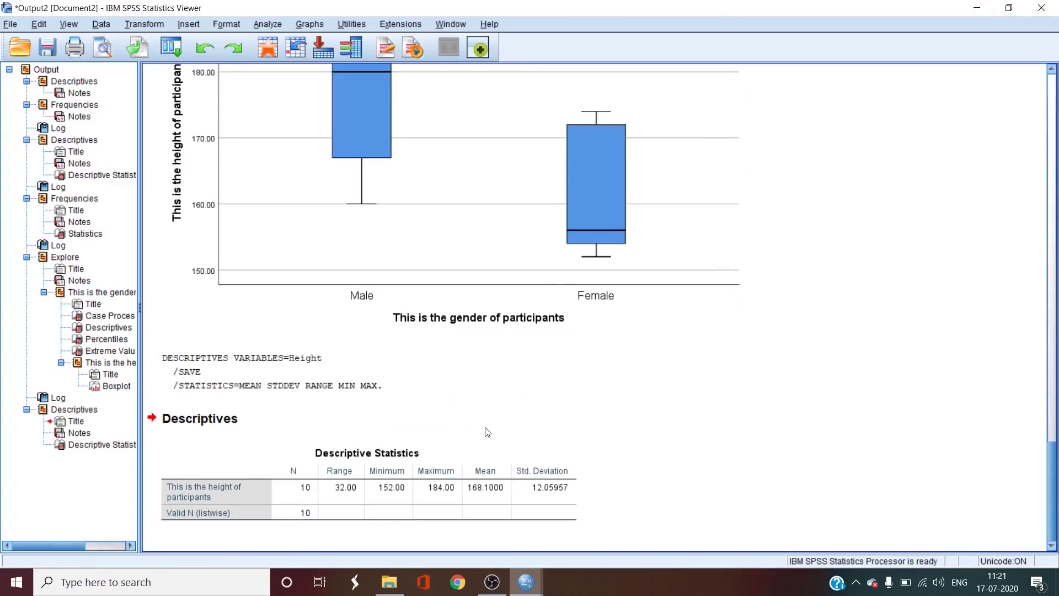
mouse_move(533, 583)
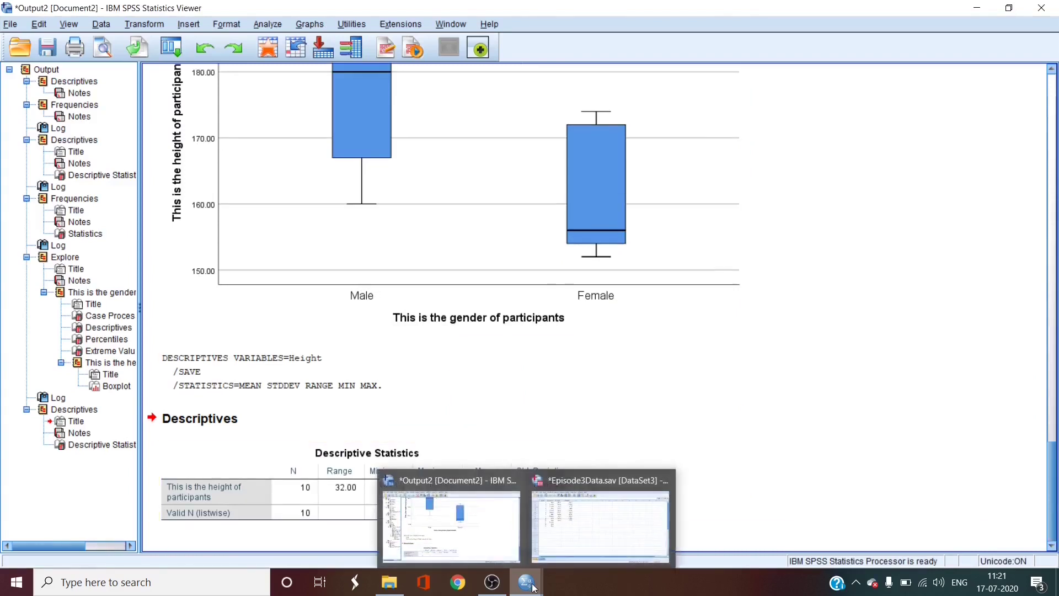
click(578, 544)
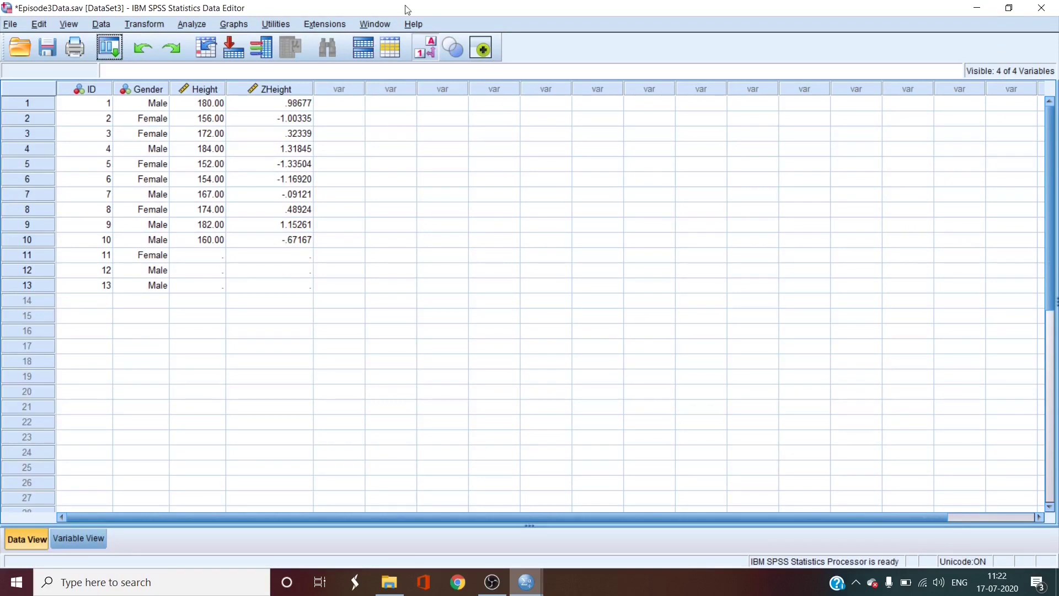
Open Descriptives, stop saving standardized values, and add ZHeight alongside Height.
click(199, 26)
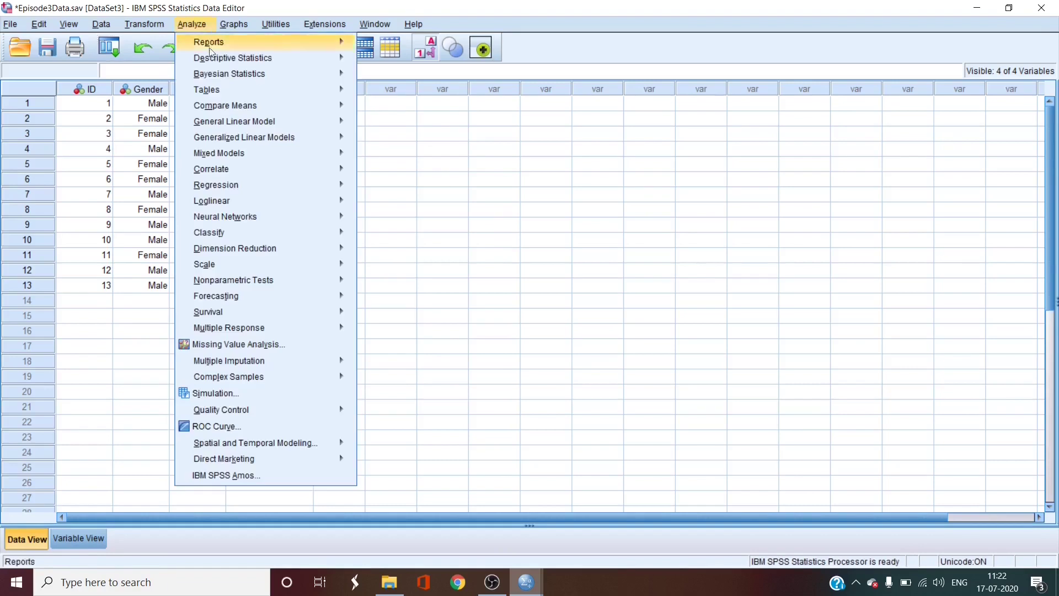
mouse_move(214, 61)
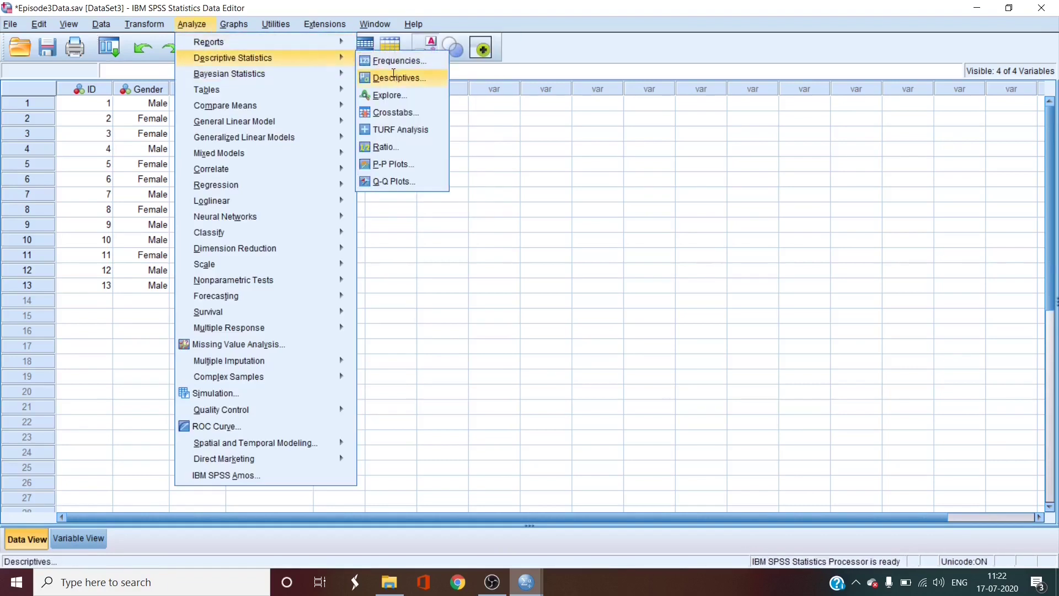
click(394, 77)
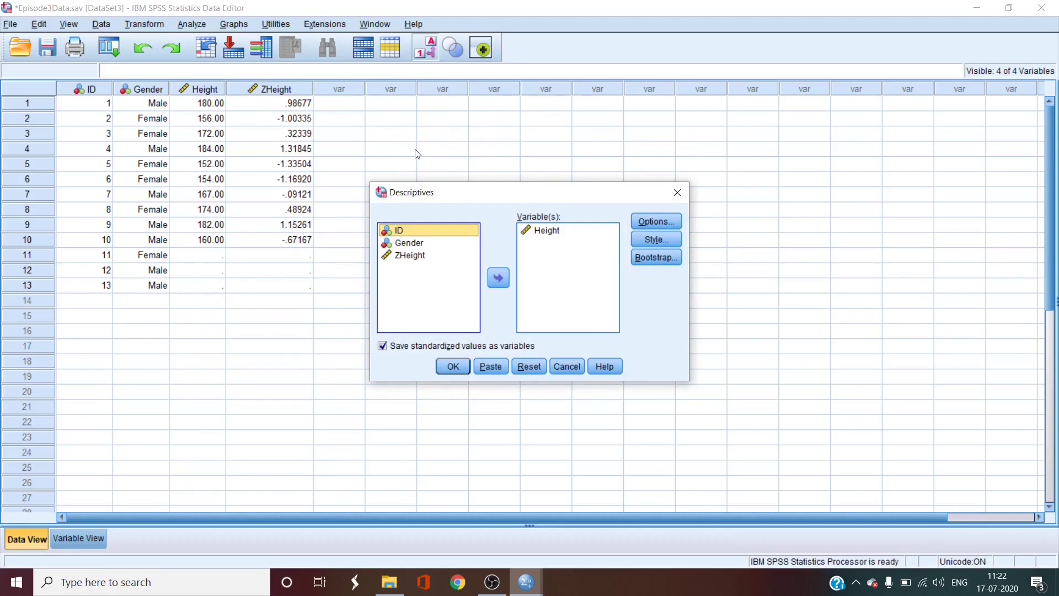
click(383, 346)
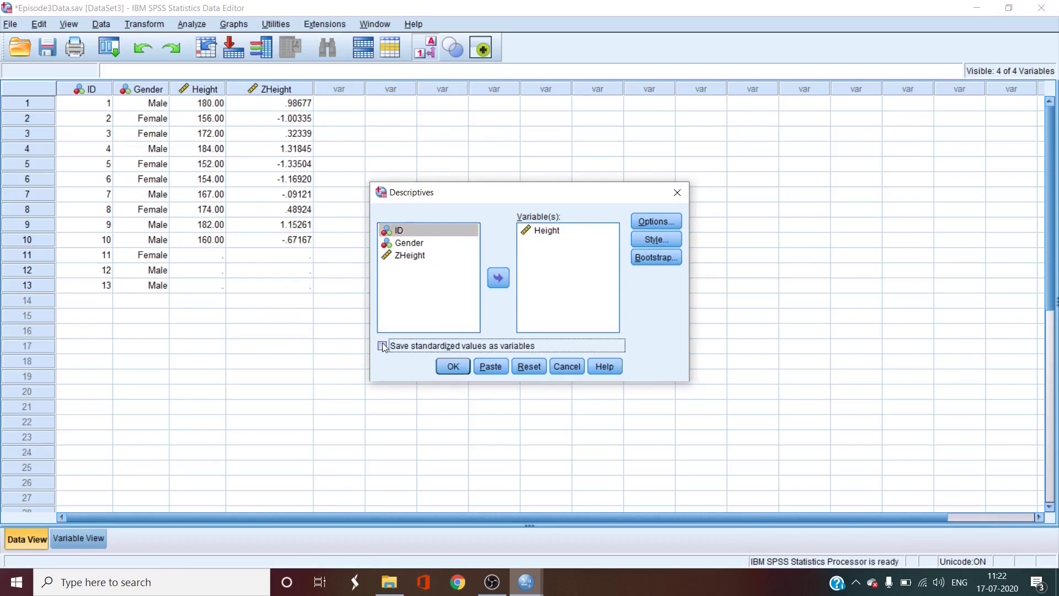
click(401, 258)
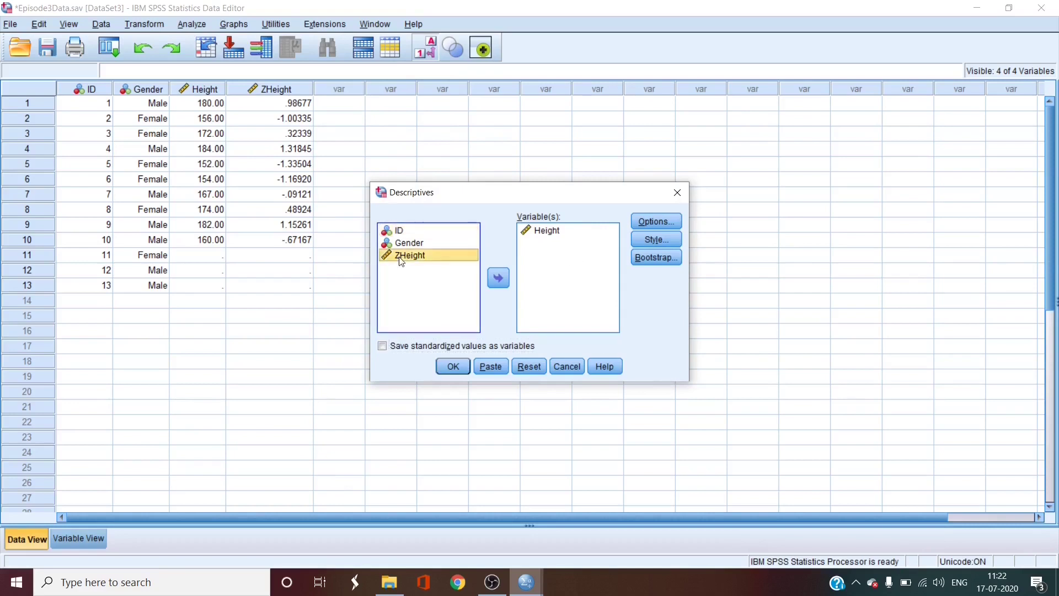
click(498, 279)
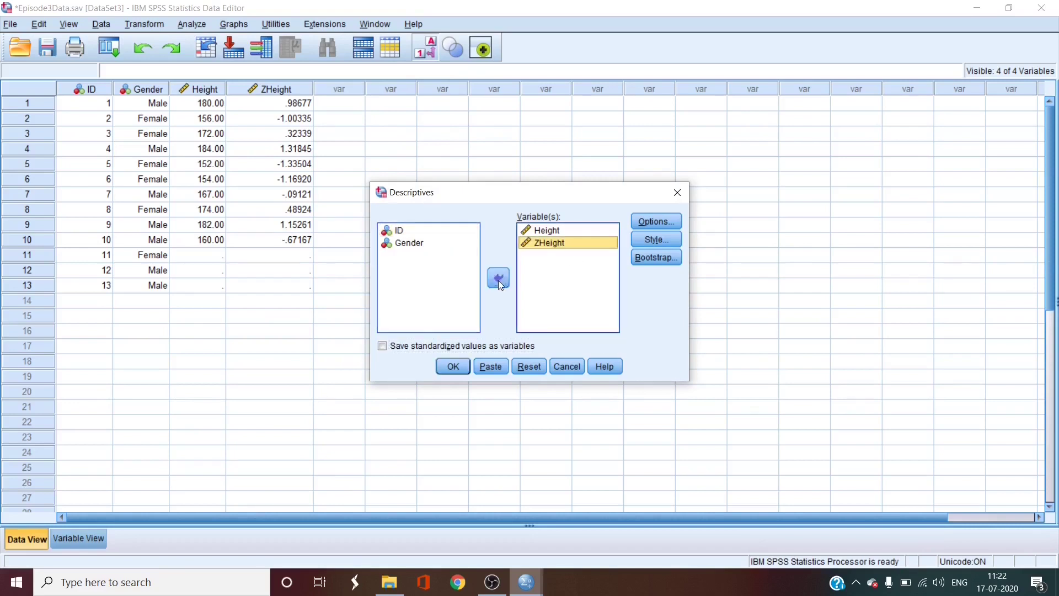
Drop minimum, maximum and range from the statistics and run Descriptives for Height and ZHeight.
click(644, 222)
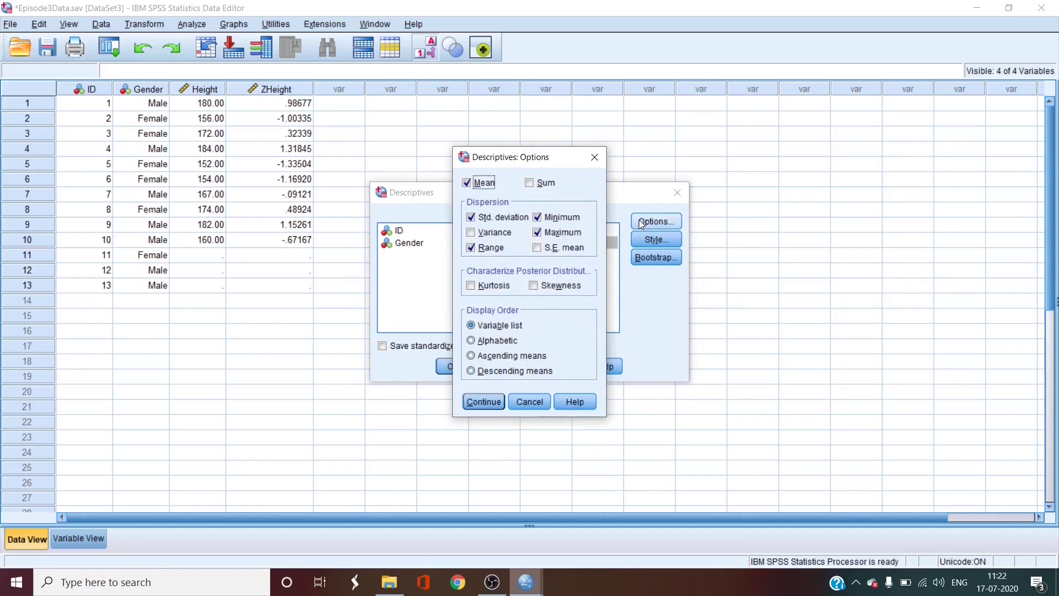
click(539, 218)
click(538, 233)
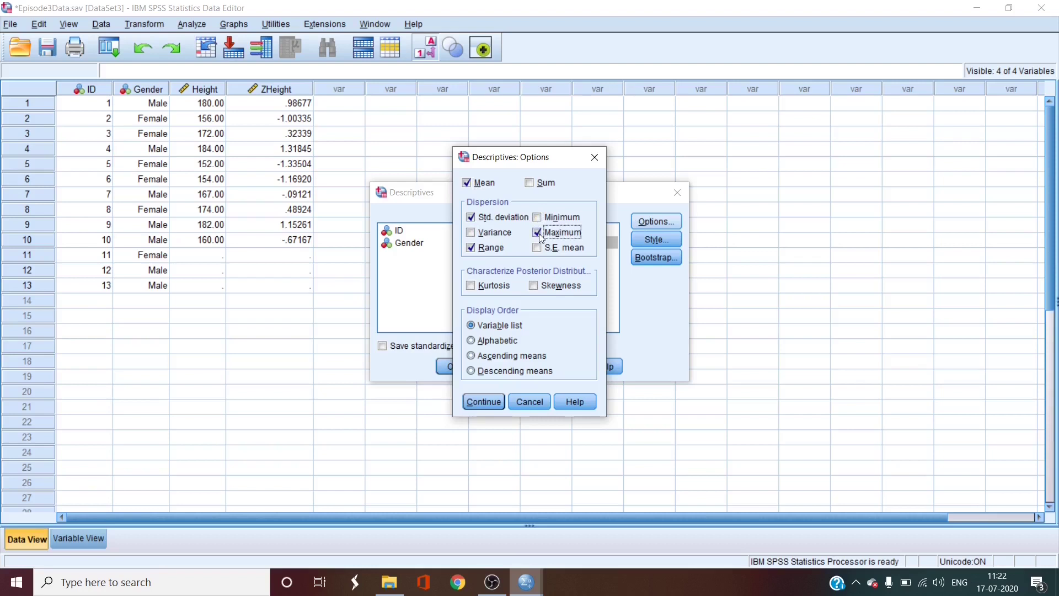
click(479, 252)
click(484, 401)
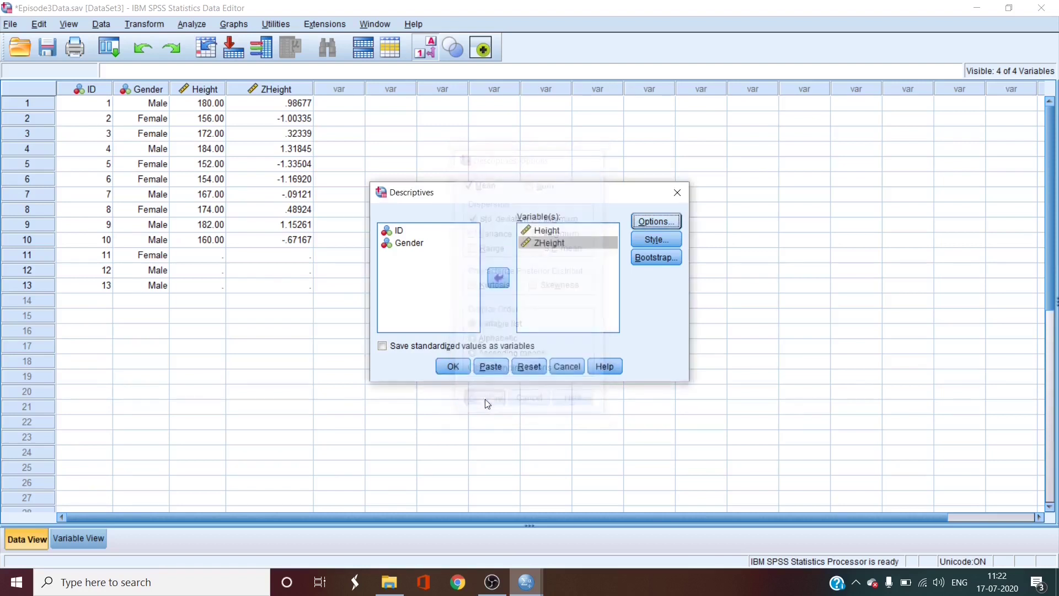
click(455, 367)
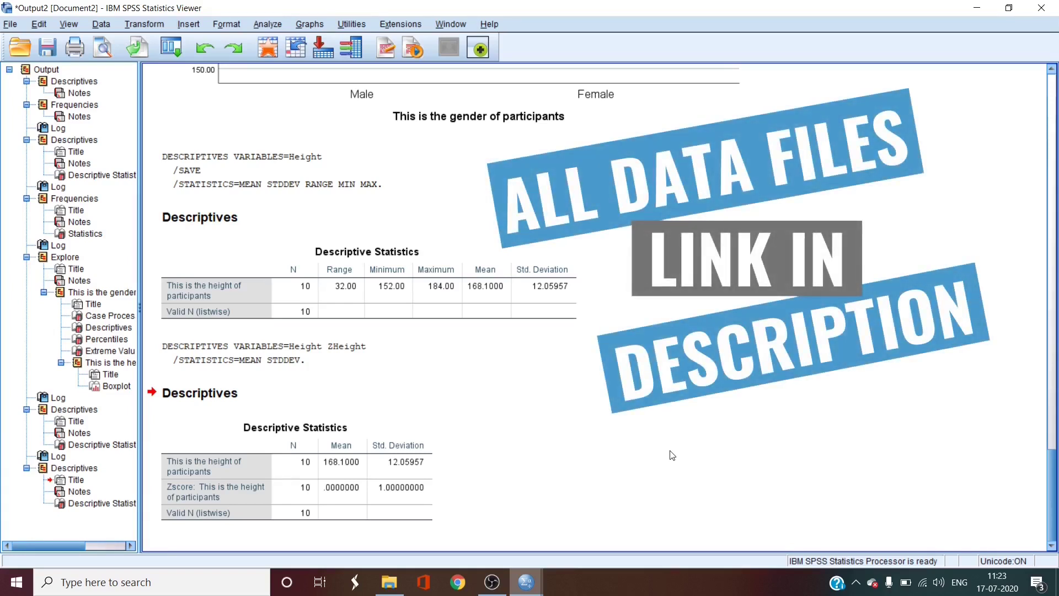
Save the output as Episode4Output, replacing the name Output2, in the SPSS Masterclass for Beginners folder.
click(10, 24)
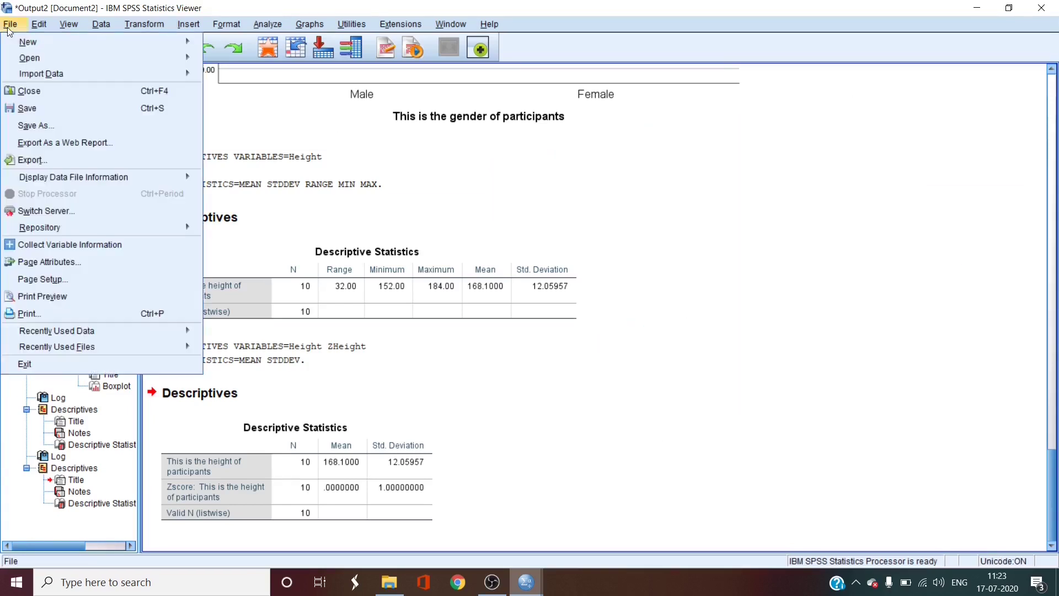
click(34, 125)
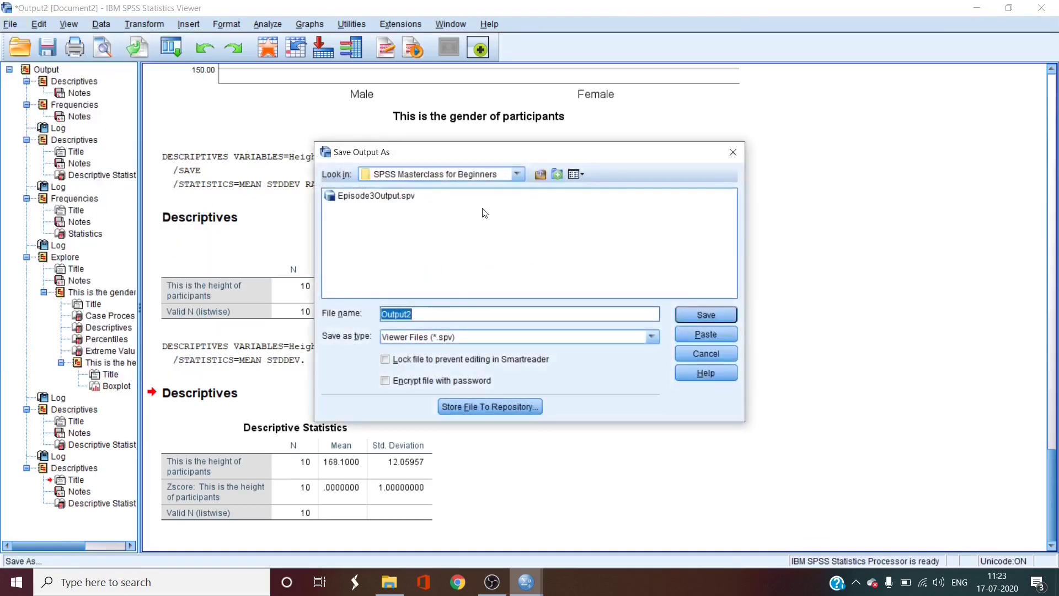
click(481, 175)
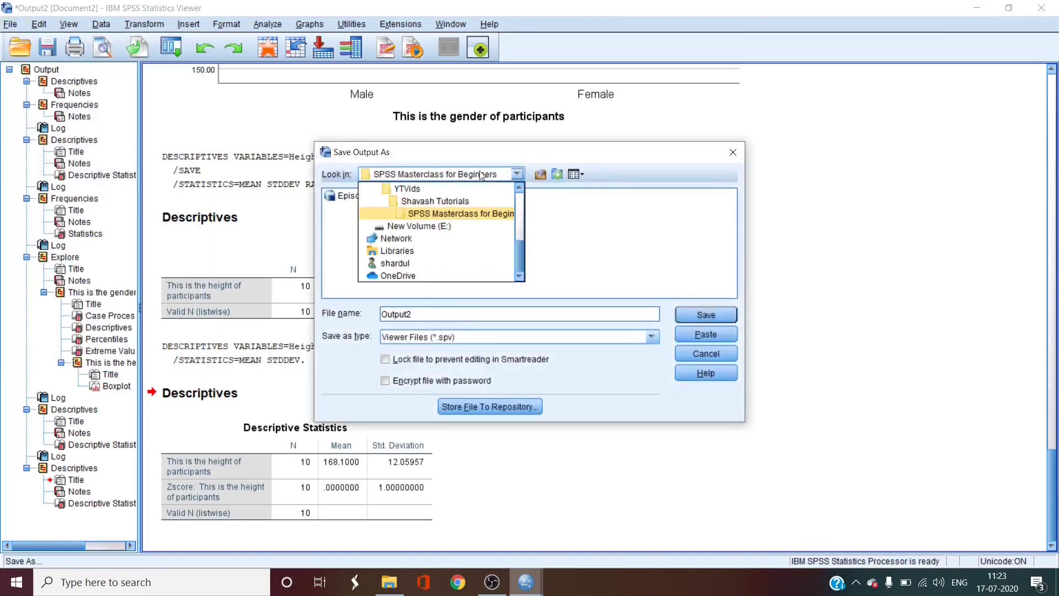
click(432, 214)
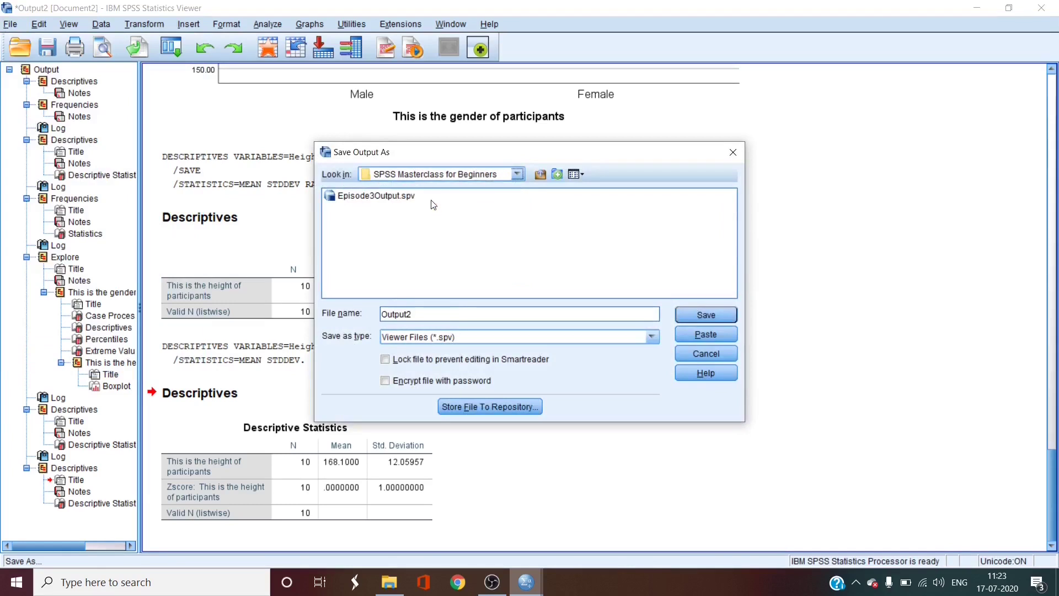
click(419, 317)
double_click(419, 317)
text(Epo)
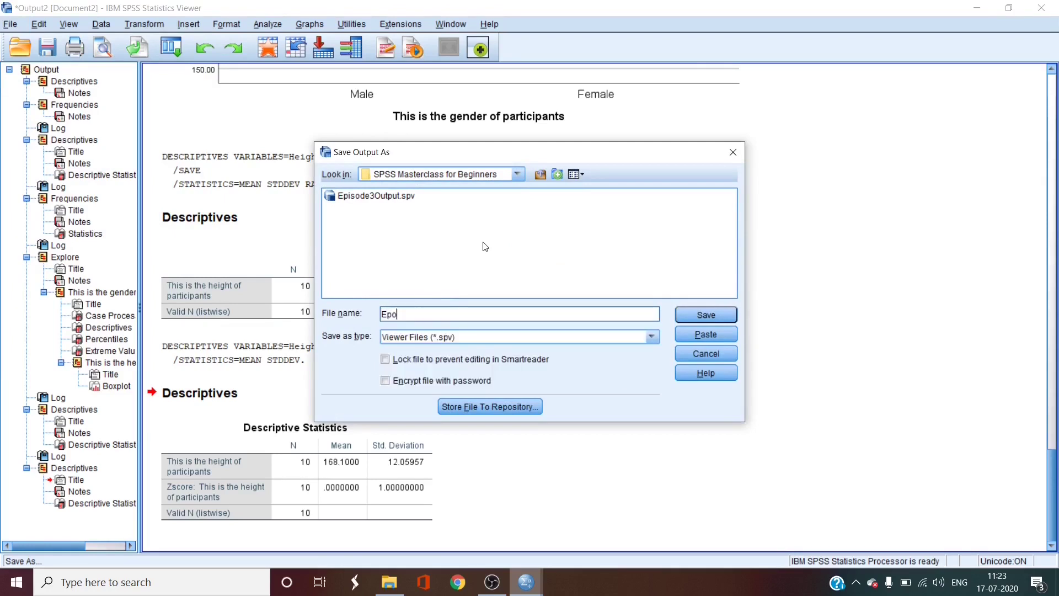
key(BackSpace)
text(isode4Output)
click(722, 315)
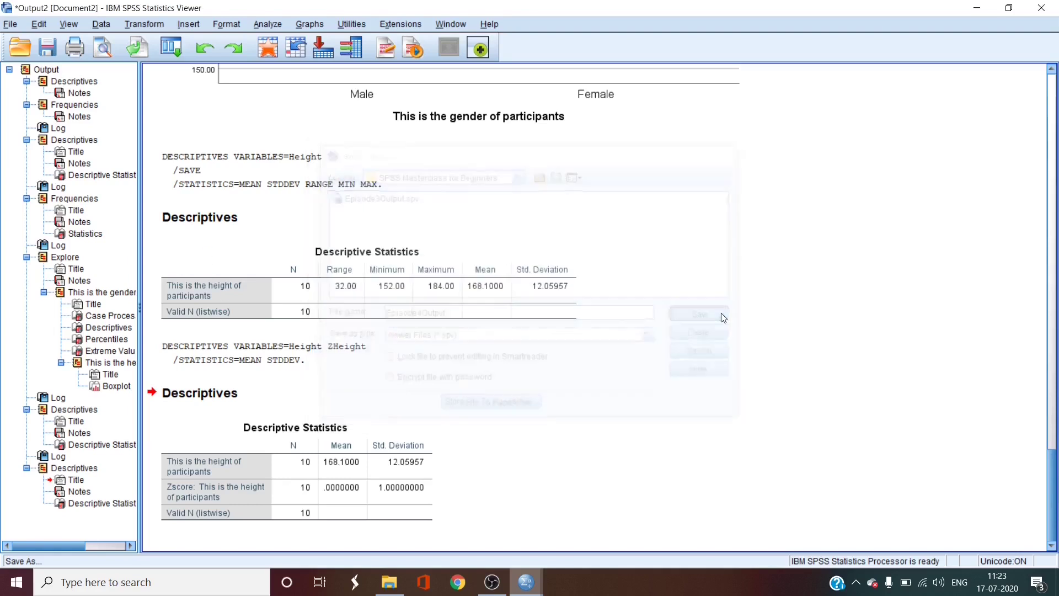
Save the Episode3Data data, now with ZHeight, as Episode4Data.sav in the SPSS Masterclass for Beginners folder.
mouse_move(527, 580)
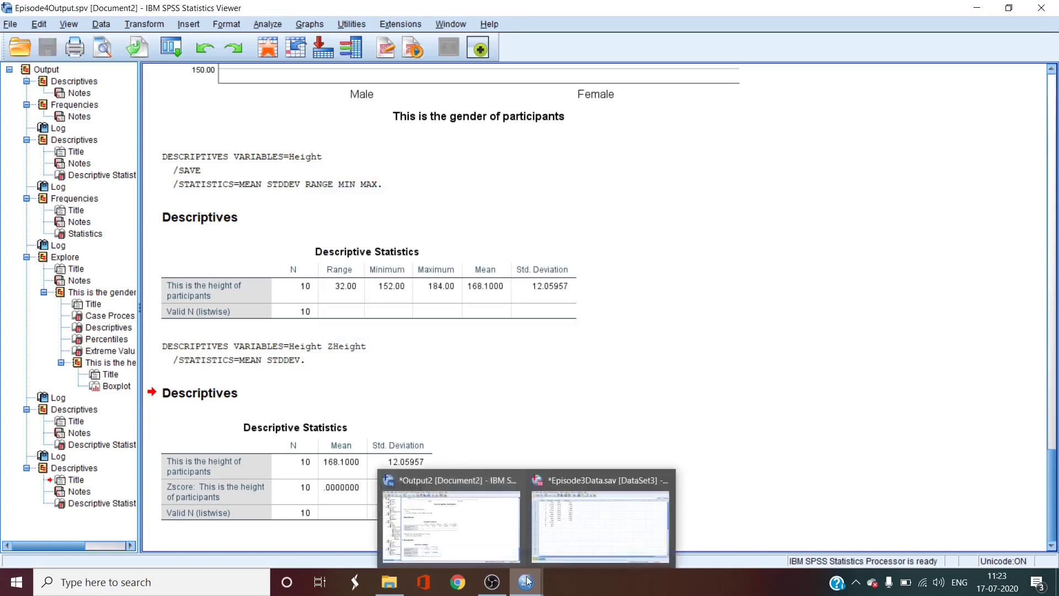
click(606, 524)
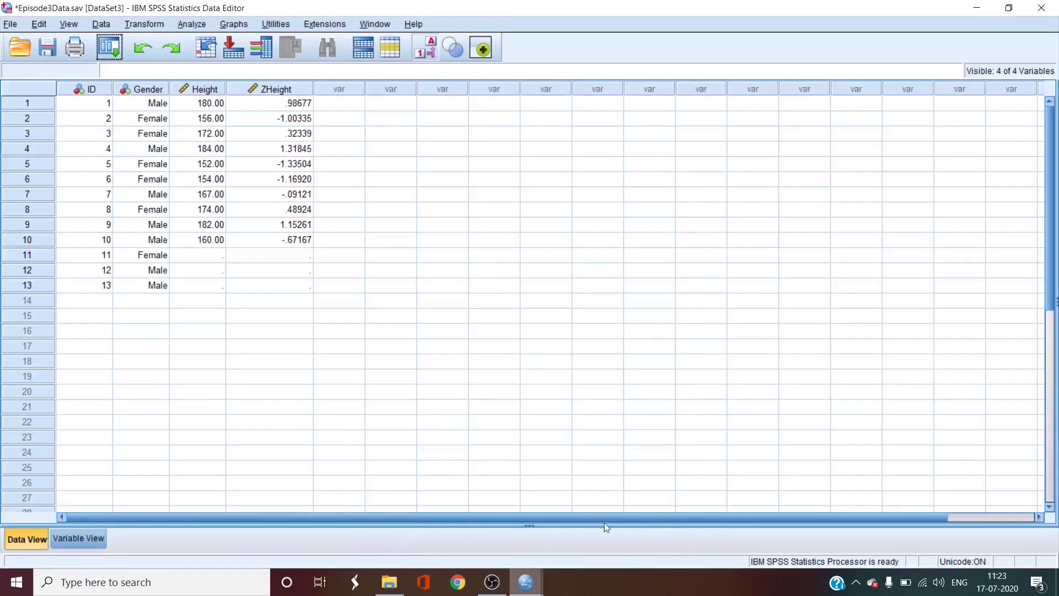
click(10, 24)
click(31, 130)
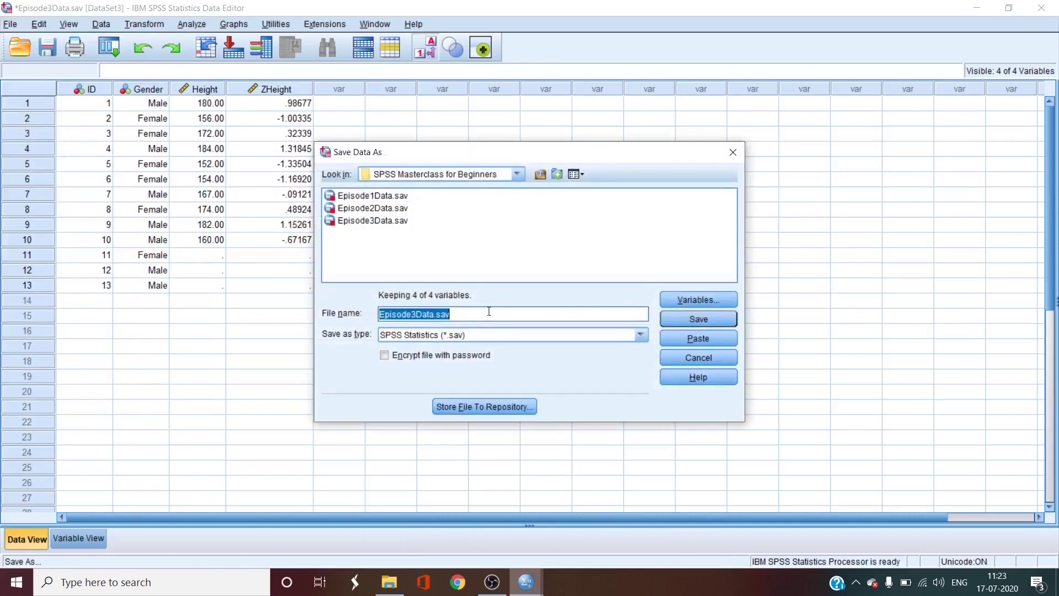
text(E)
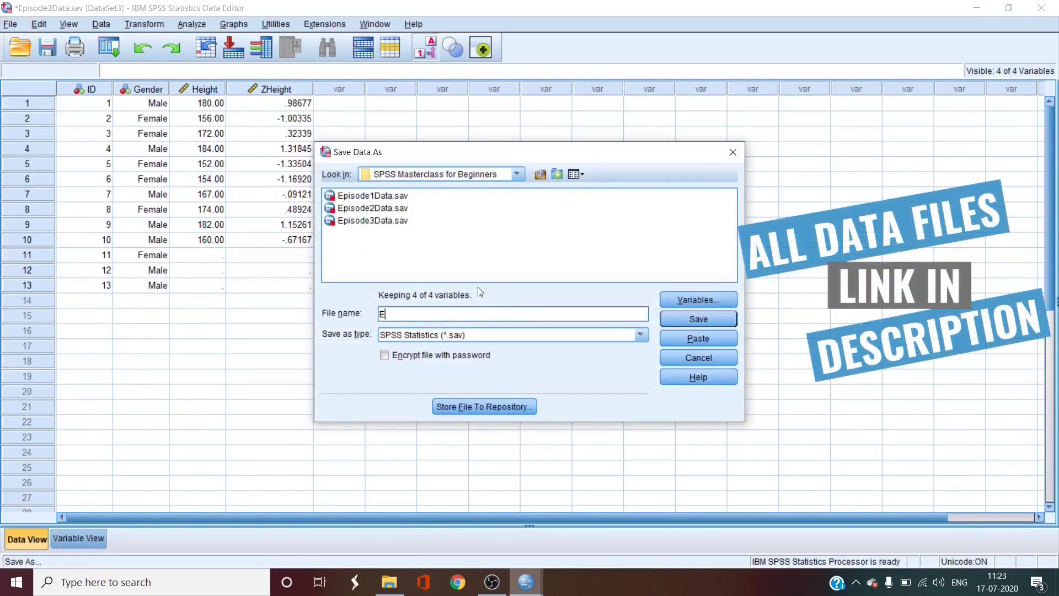
text(pisode4Data)
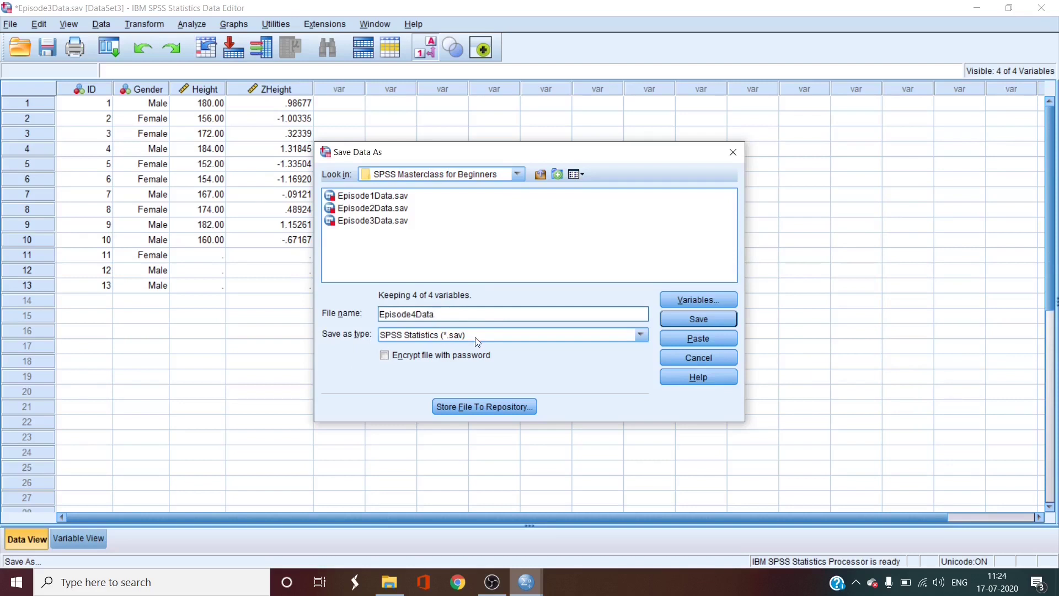
click(516, 175)
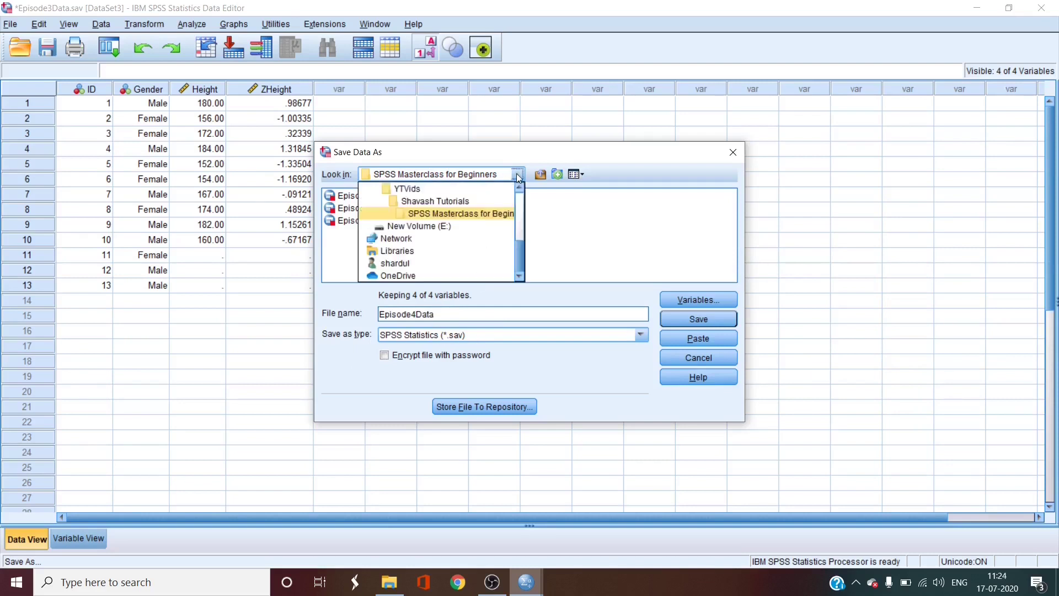
click(478, 213)
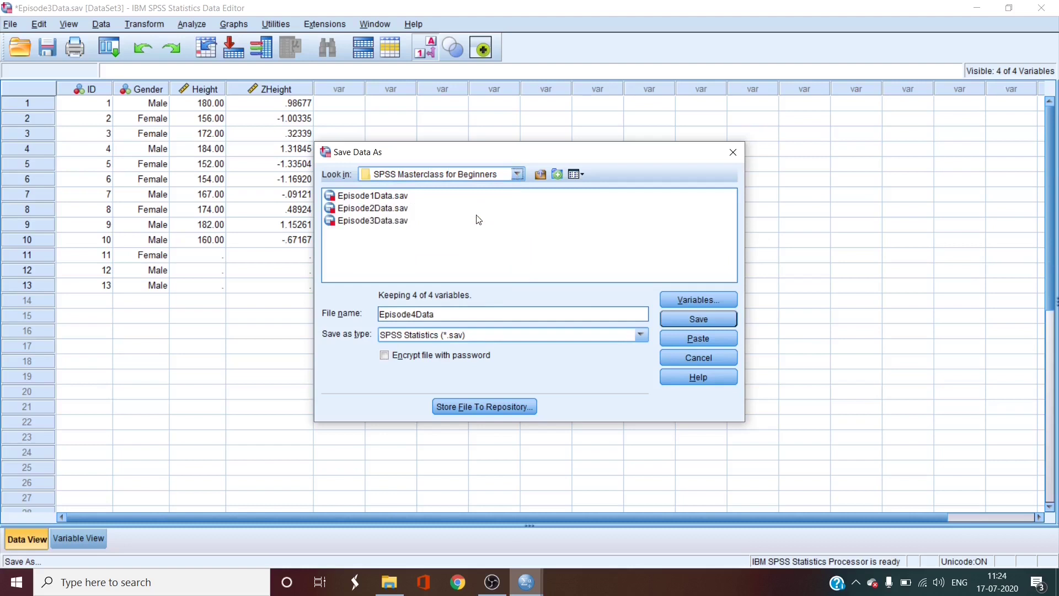
click(690, 321)
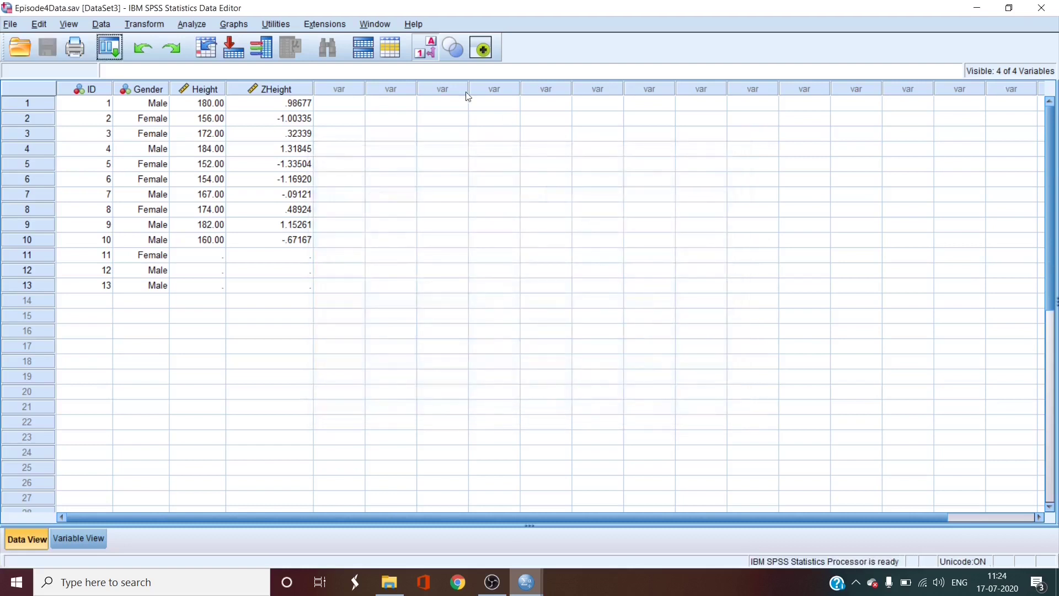